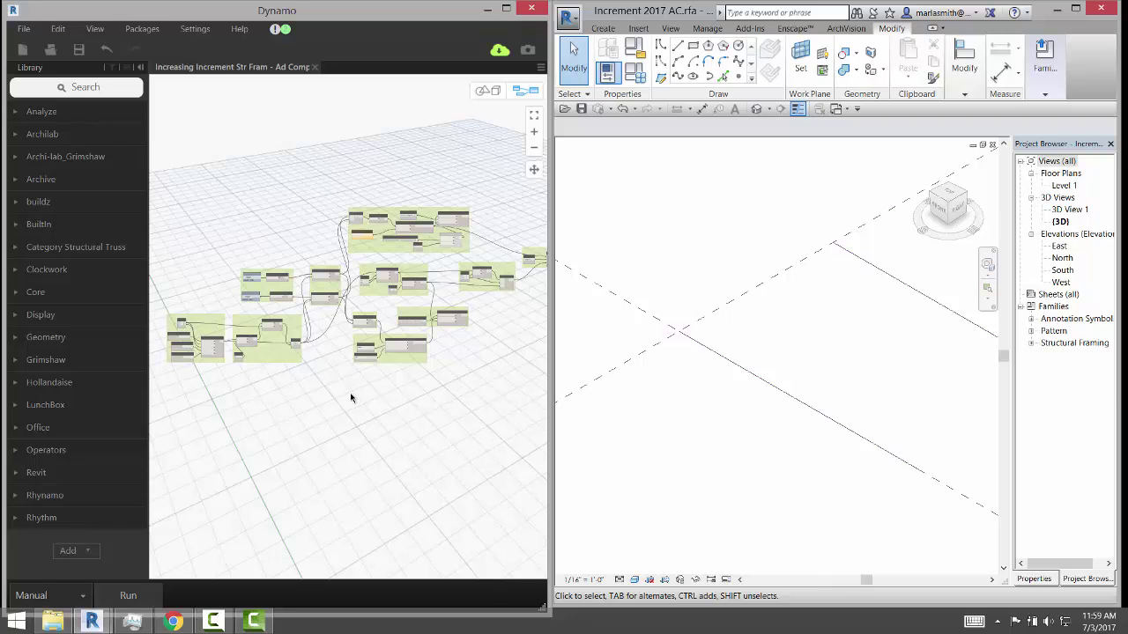
Examine the graph's node groups from the increasing increment code through the selected model lines to the divide-line-by-points nodes.
scroll(295, 321, "up", 2)
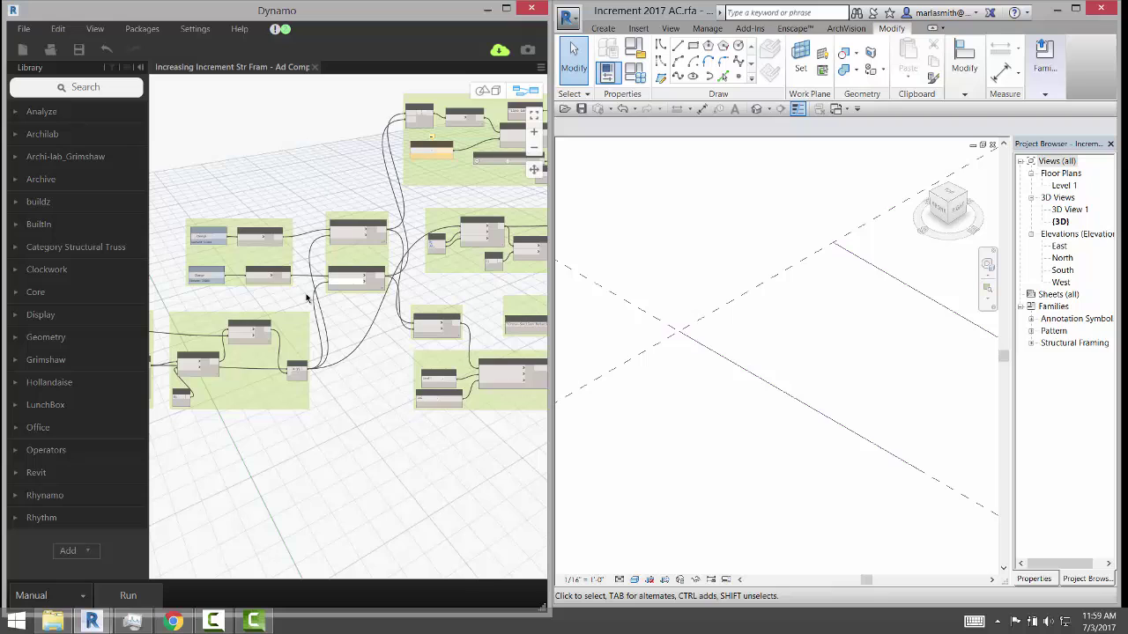
scroll(286, 324, "down", 4)
scroll(286, 324, "up", 4)
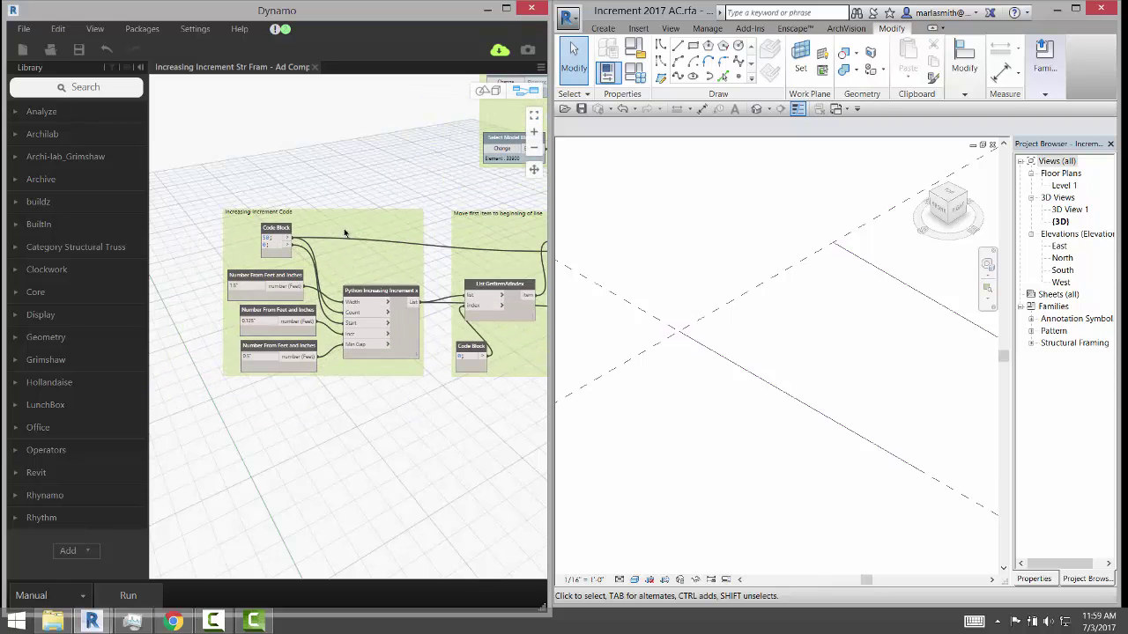
scroll(273, 264, "down", 2)
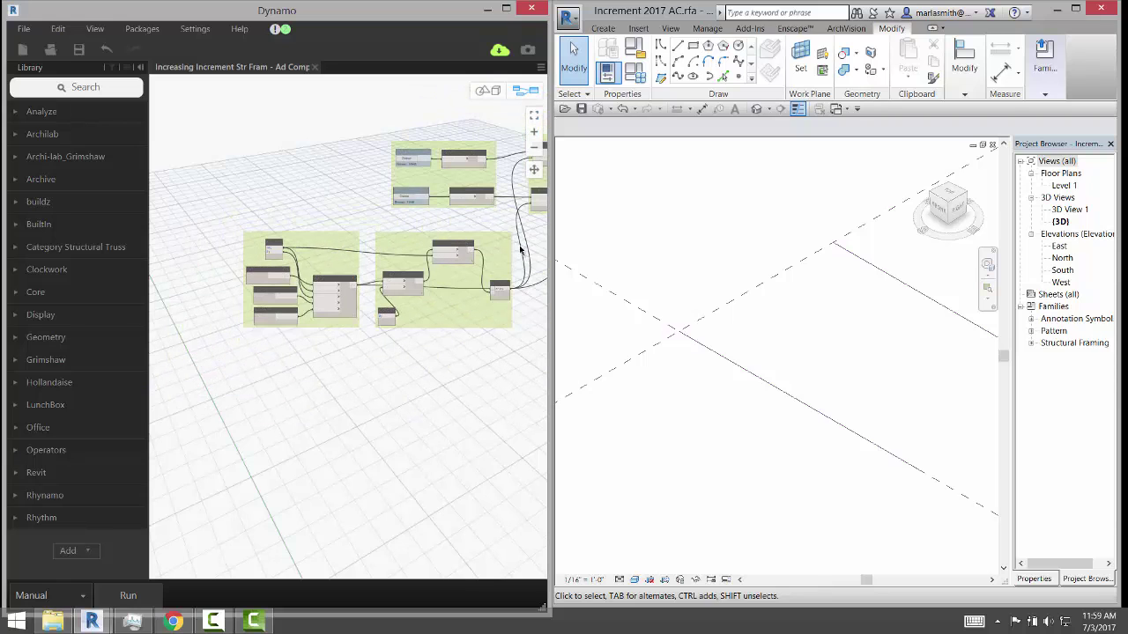
scroll(370, 260, "up", 2)
scroll(326, 303, "down", 3)
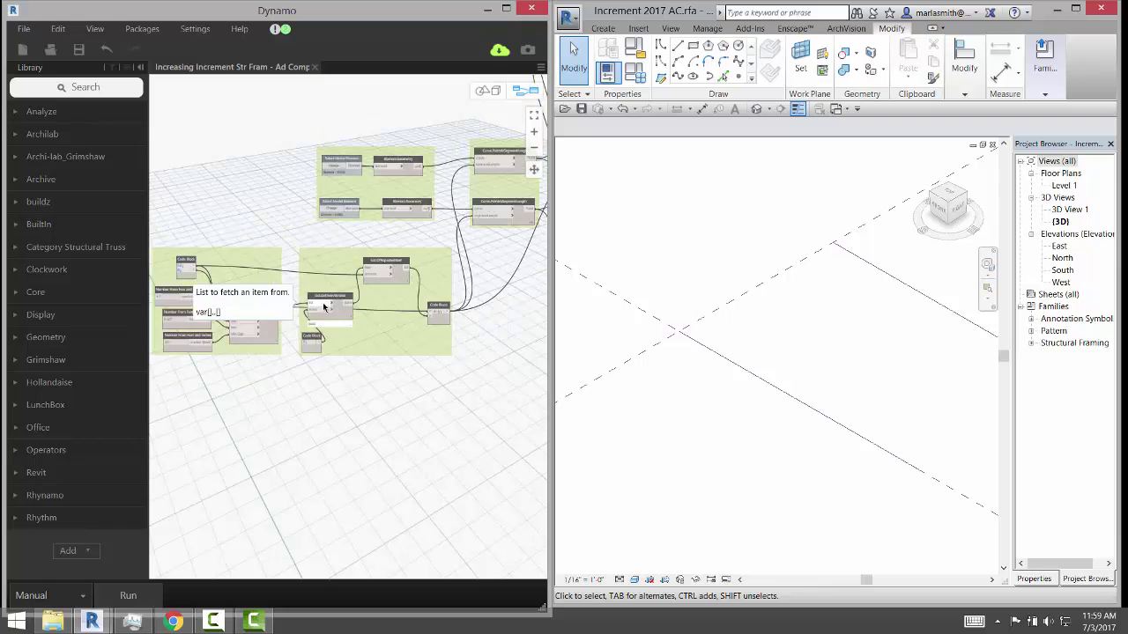
scroll(394, 210, "up", 5)
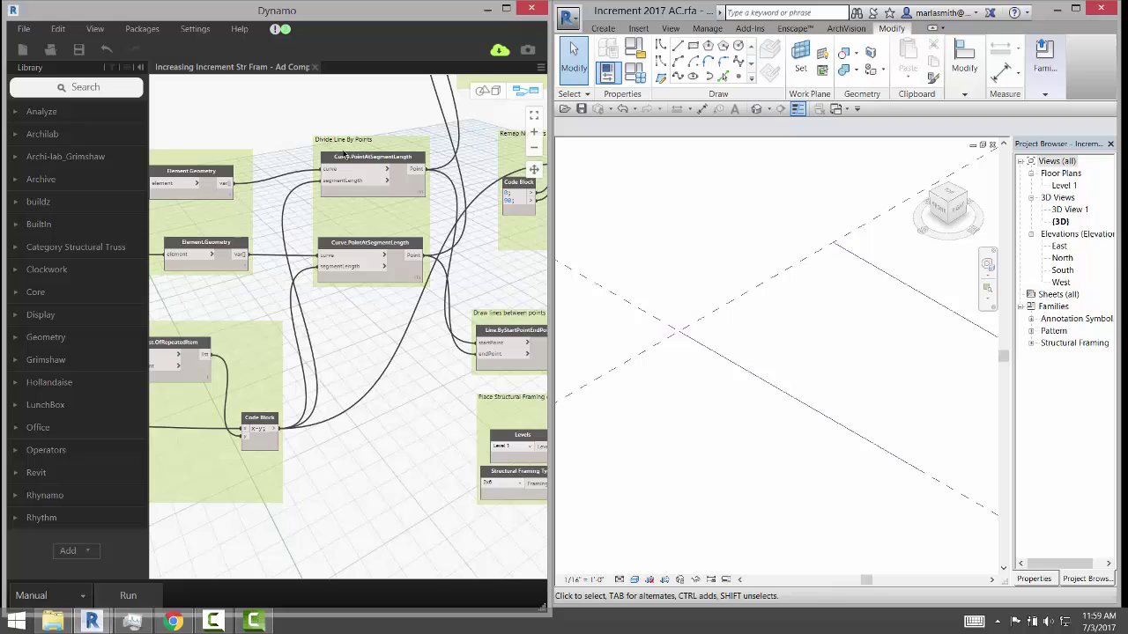
scroll(324, 244, "down", 2)
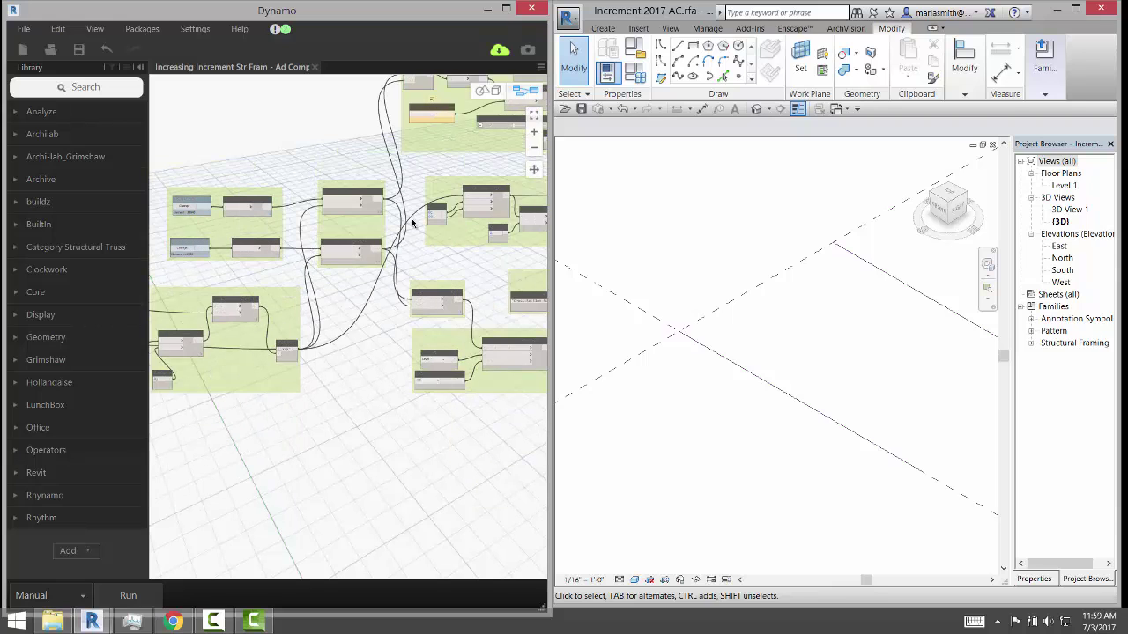
scroll(358, 211, "down", 2)
scroll(359, 211, "down", 2)
scroll(520, 235, "up", 3)
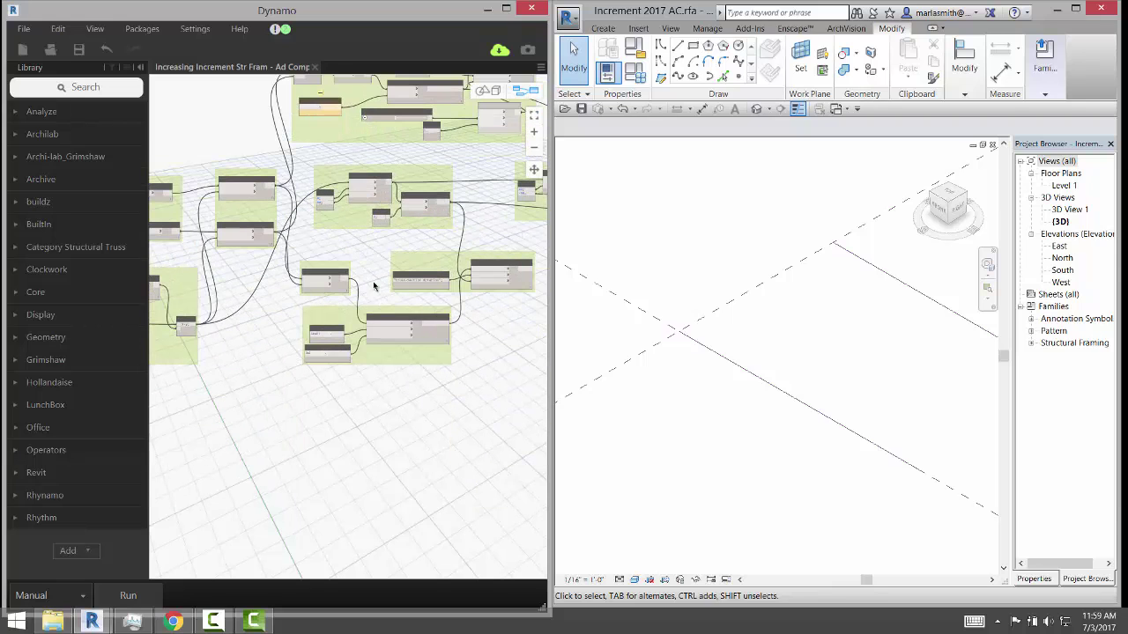
Examine the nodes that draw lines between points, place structural framing, remap and round numbers, and set the cross-section rotation.
scroll(370, 326, "up", 3)
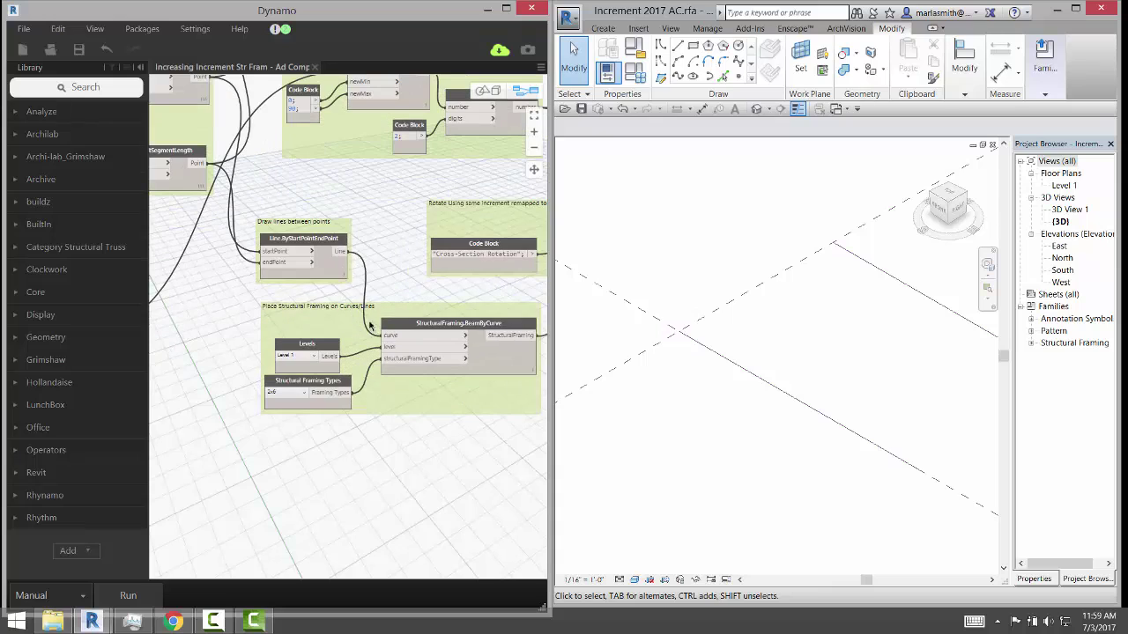
mouse_move(295, 266)
mouse_move(472, 327)
scroll(285, 340, "down", 3)
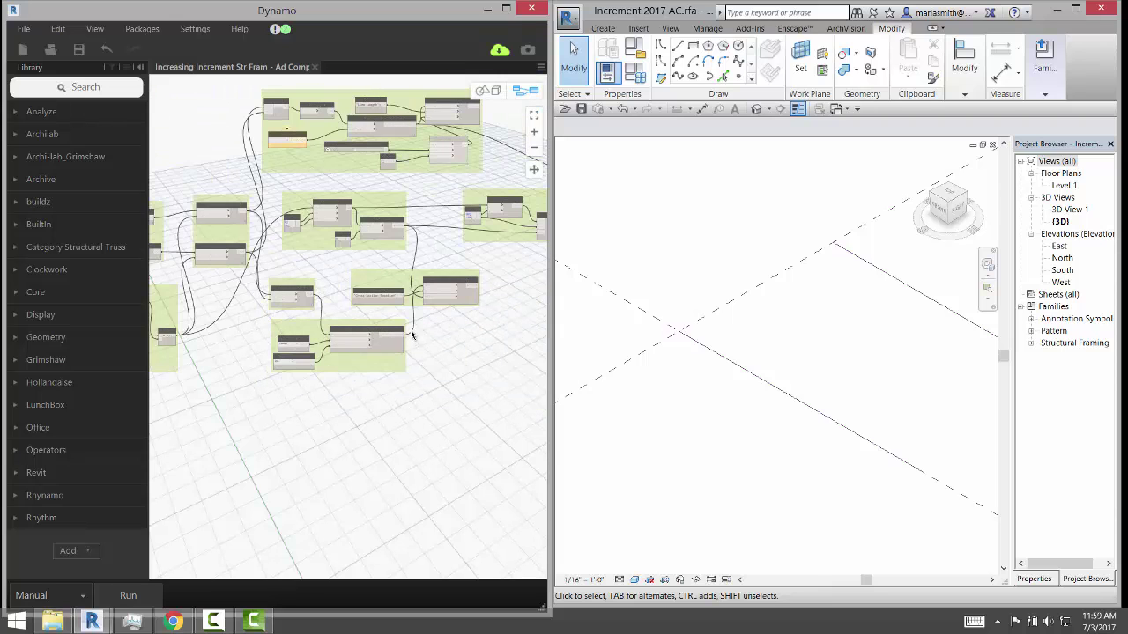
scroll(413, 313, "up", 3)
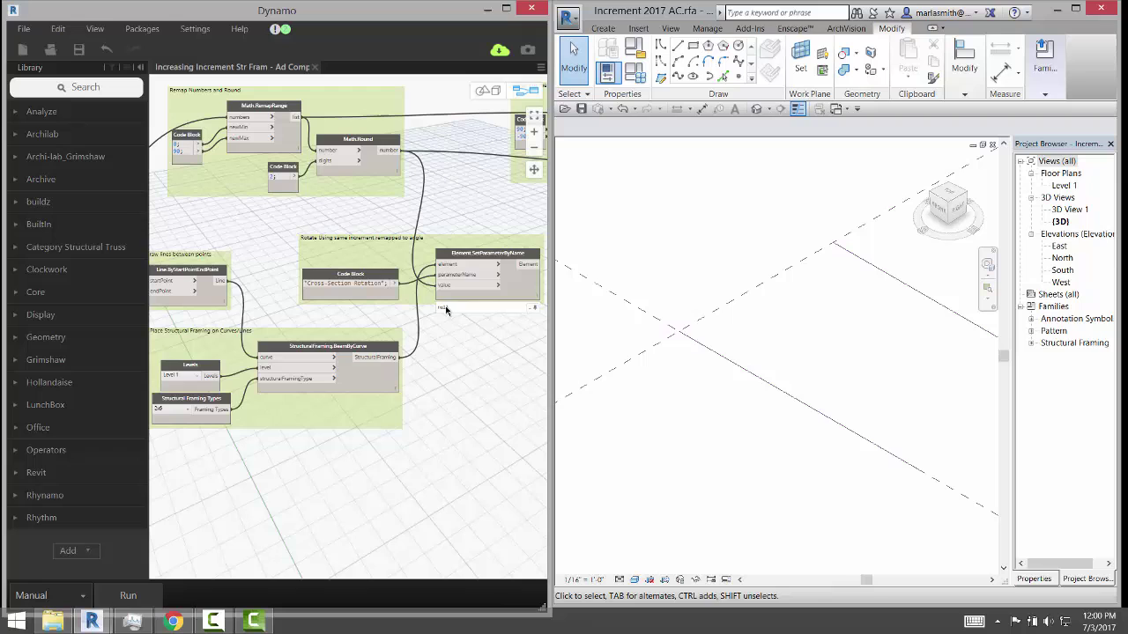
scroll(478, 265, "down", 3)
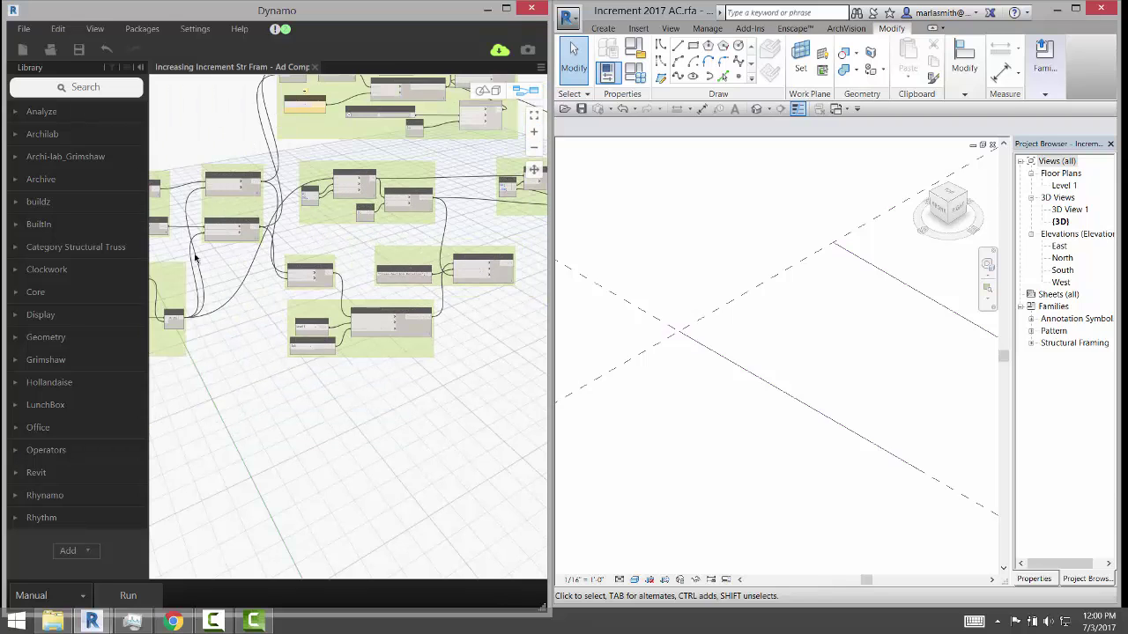
scroll(197, 256, "up", 2)
scroll(306, 212, "up", 3)
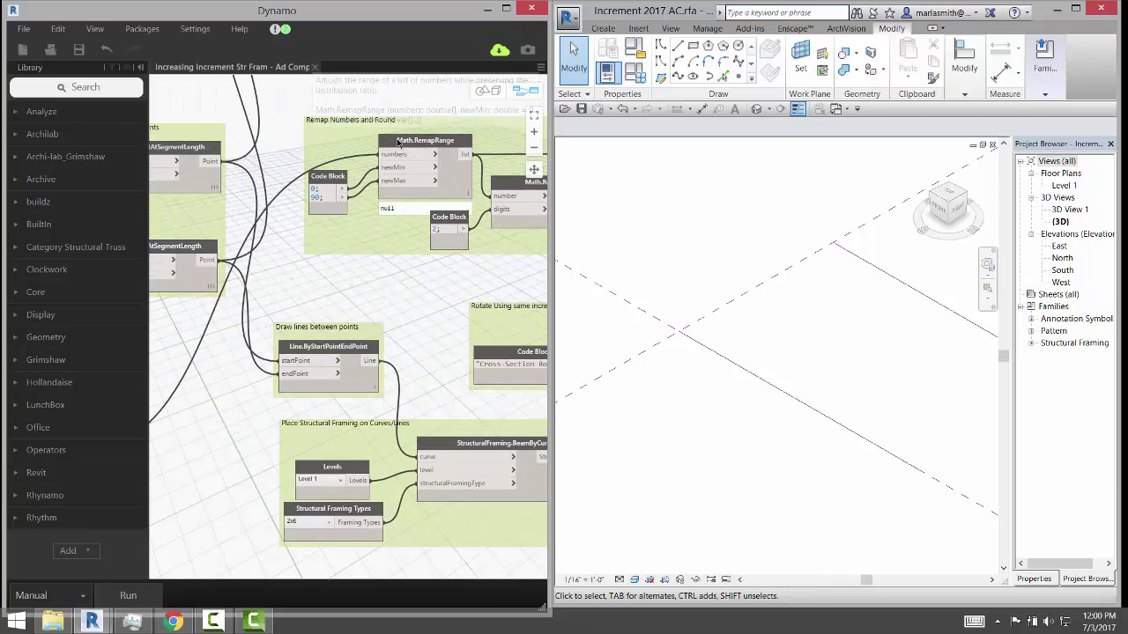
scroll(295, 198, "down", 3)
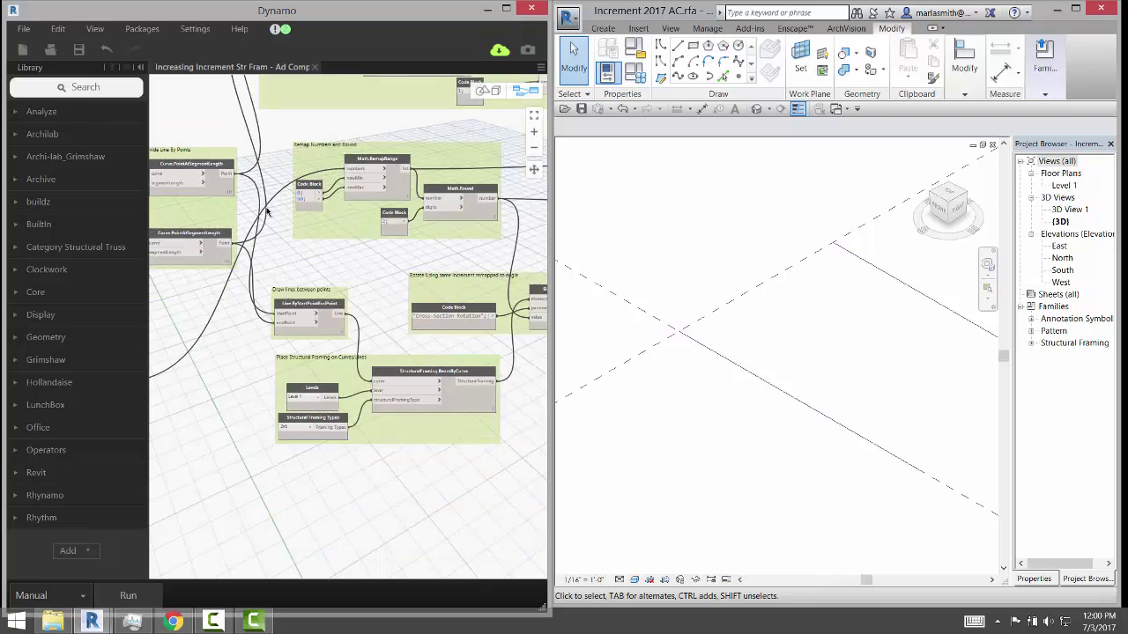
scroll(344, 191, "down", 1)
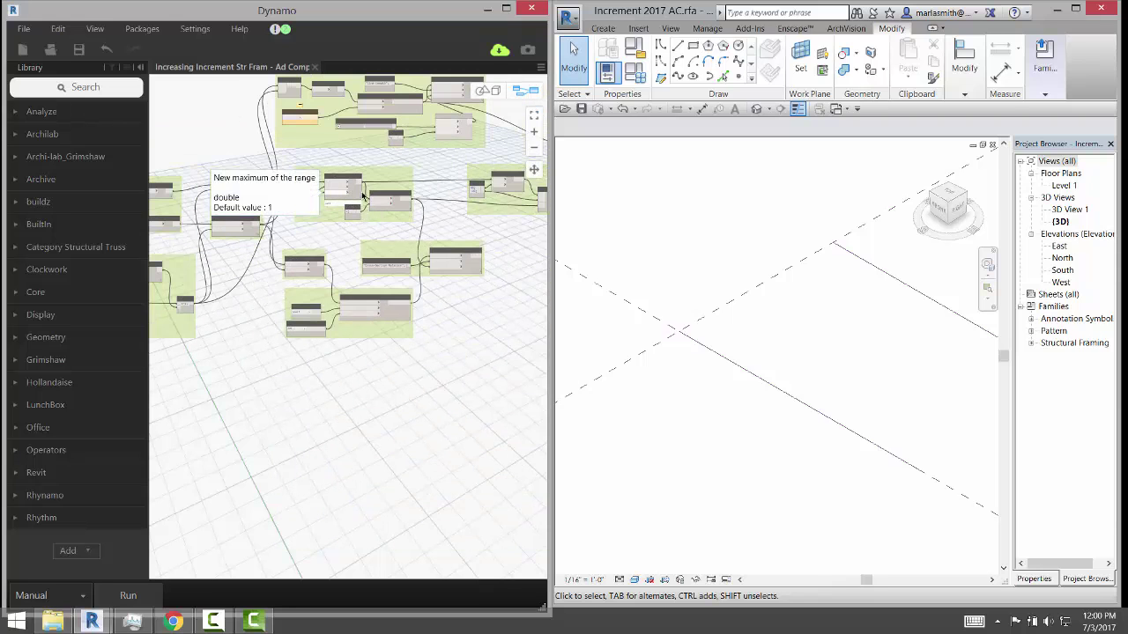
scroll(499, 323, "down", 2)
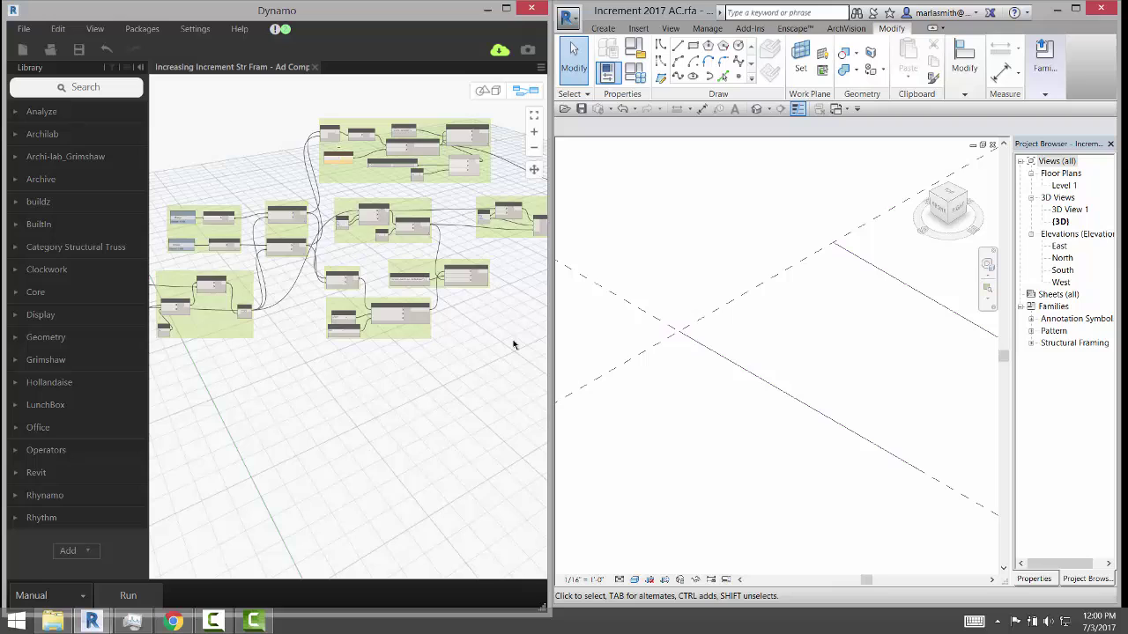
scroll(335, 234, "down", 1)
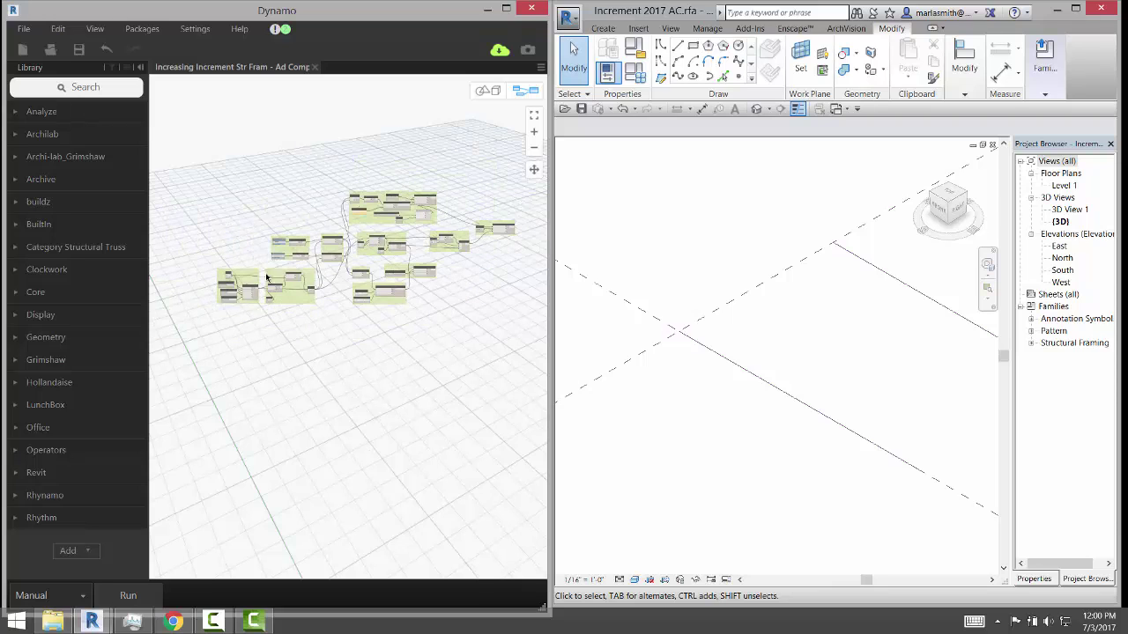
Run the graph to place structural framing between the two reference lines and inspect the beams in Revit's 3D view.
scroll(249, 233, "up", 3)
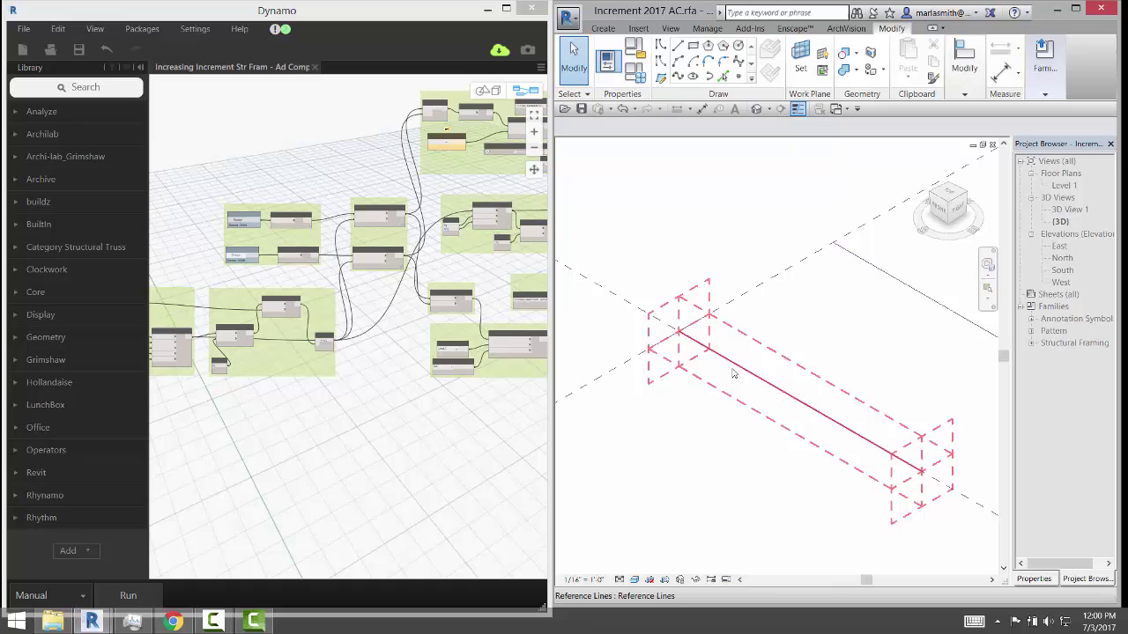
left_click(133, 596)
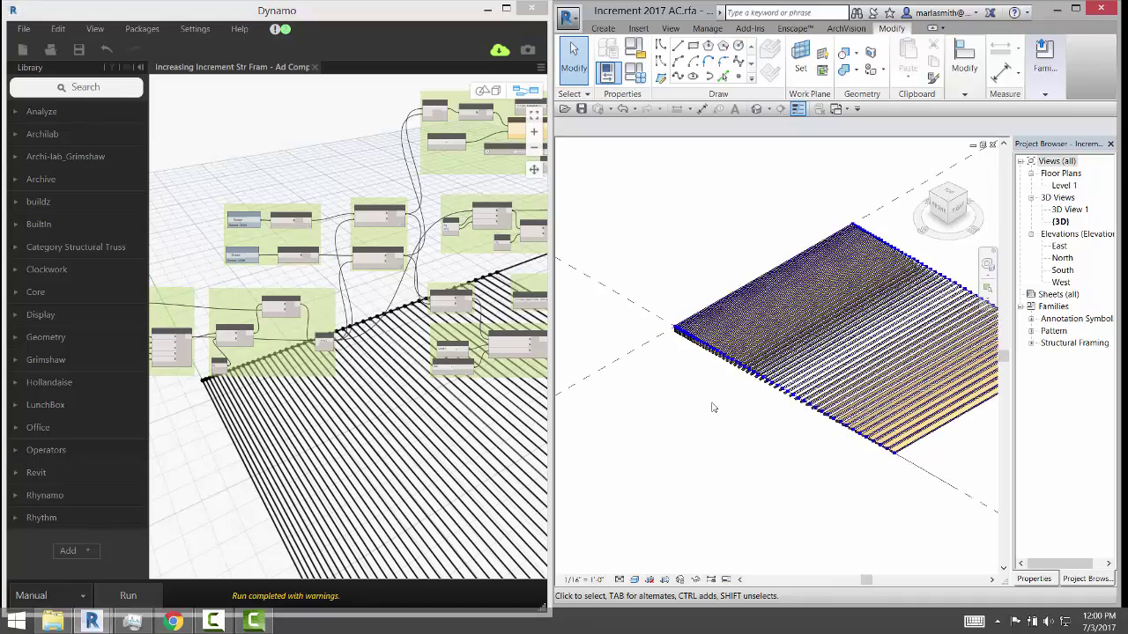
scroll(667, 322, "up", 5)
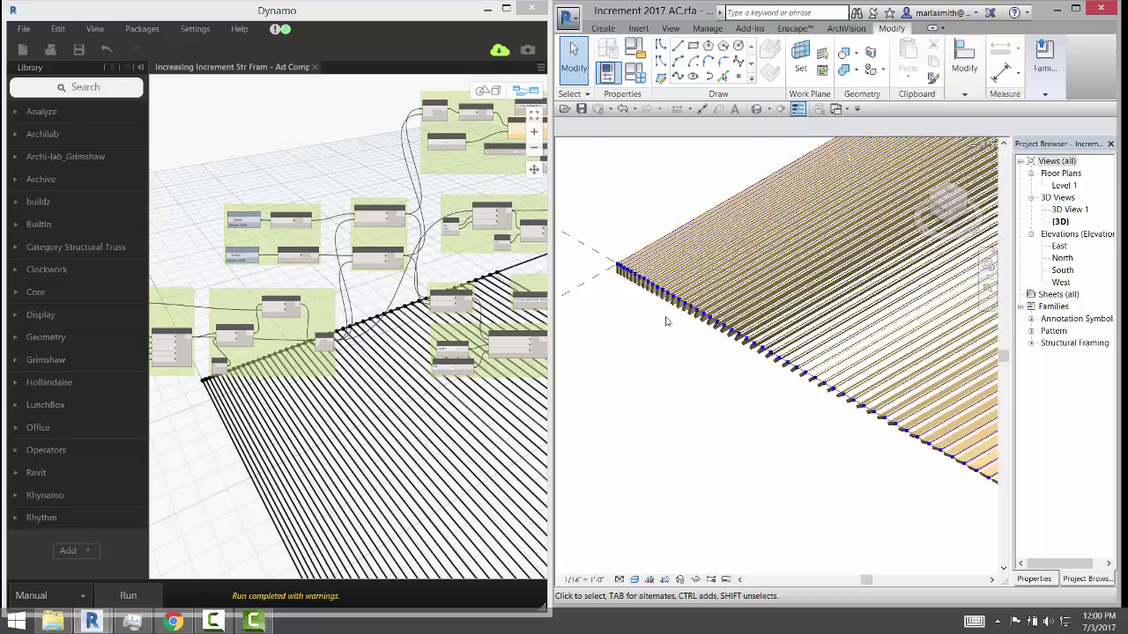
scroll(669, 323, "down", 1)
scroll(912, 447, "up", 3)
scroll(990, 452, "down", 1)
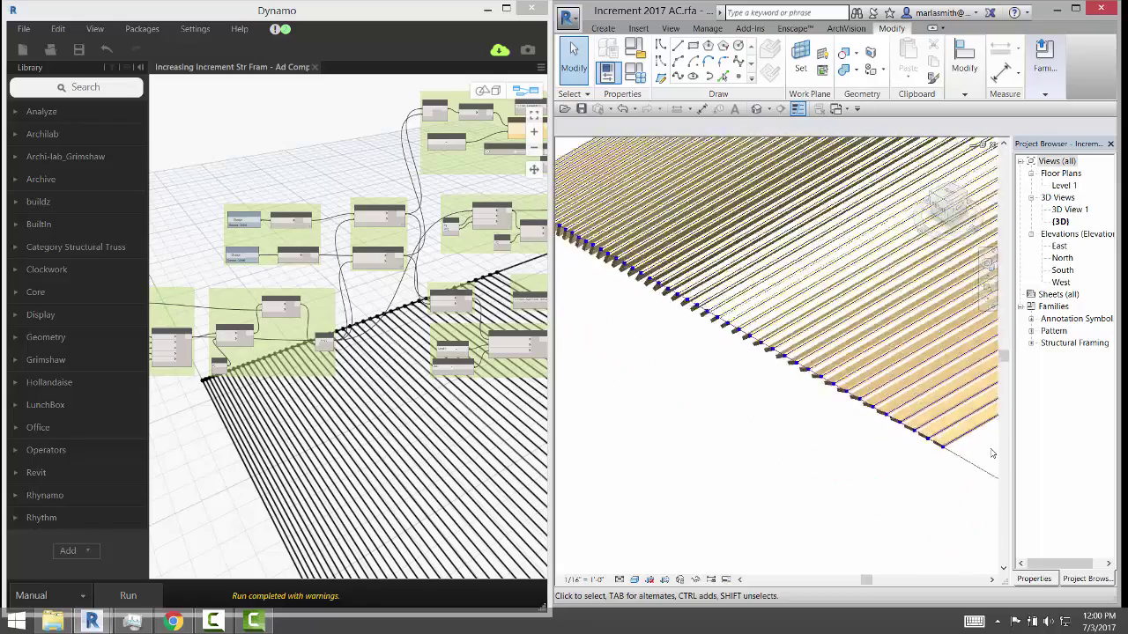
scroll(991, 453, "down", 2)
scroll(680, 272, "up", 4)
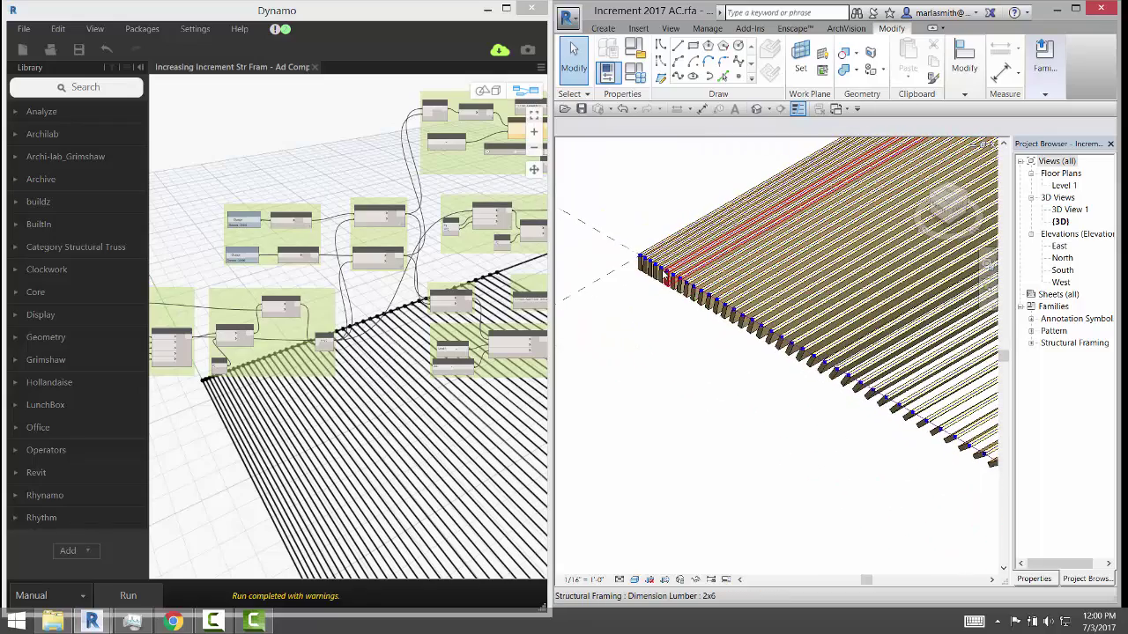
scroll(662, 273, "down", 3)
Open the Level 1 floor plan and examine the beams' spacing and rotation from above.
left_click(1064, 187)
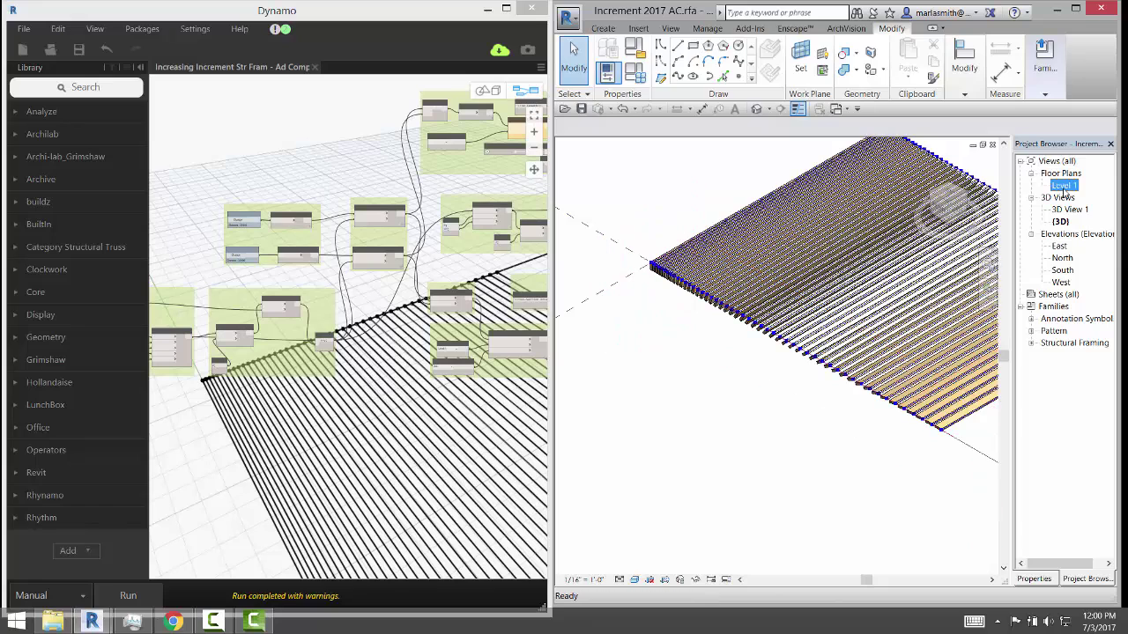
double_click(1063, 187)
scroll(728, 363, "up", 6)
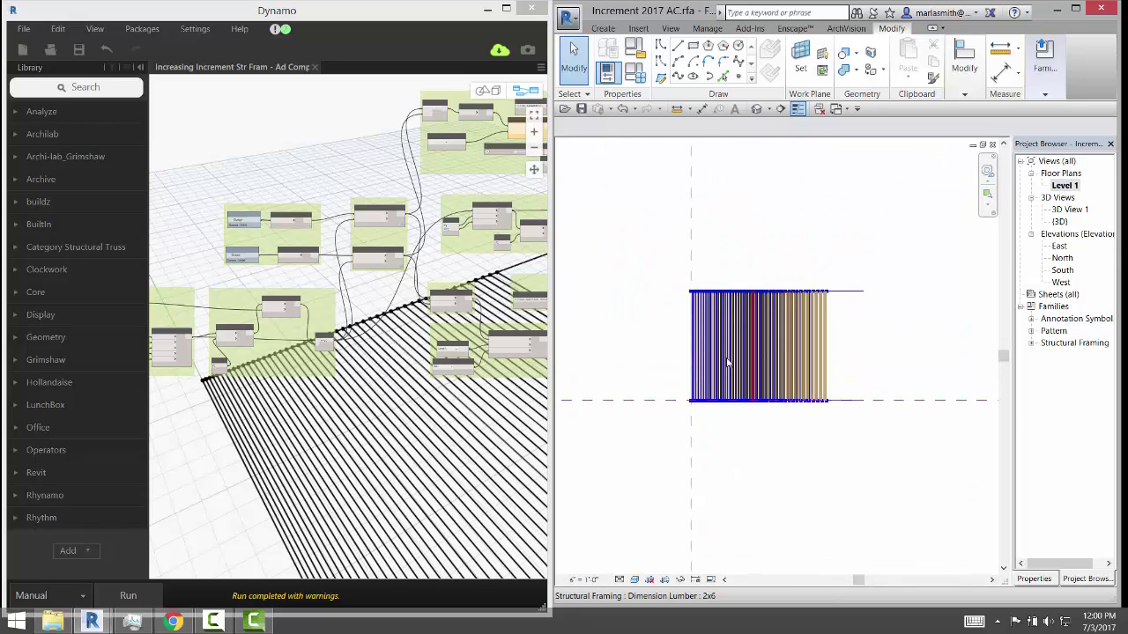
scroll(727, 363, "up", 5)
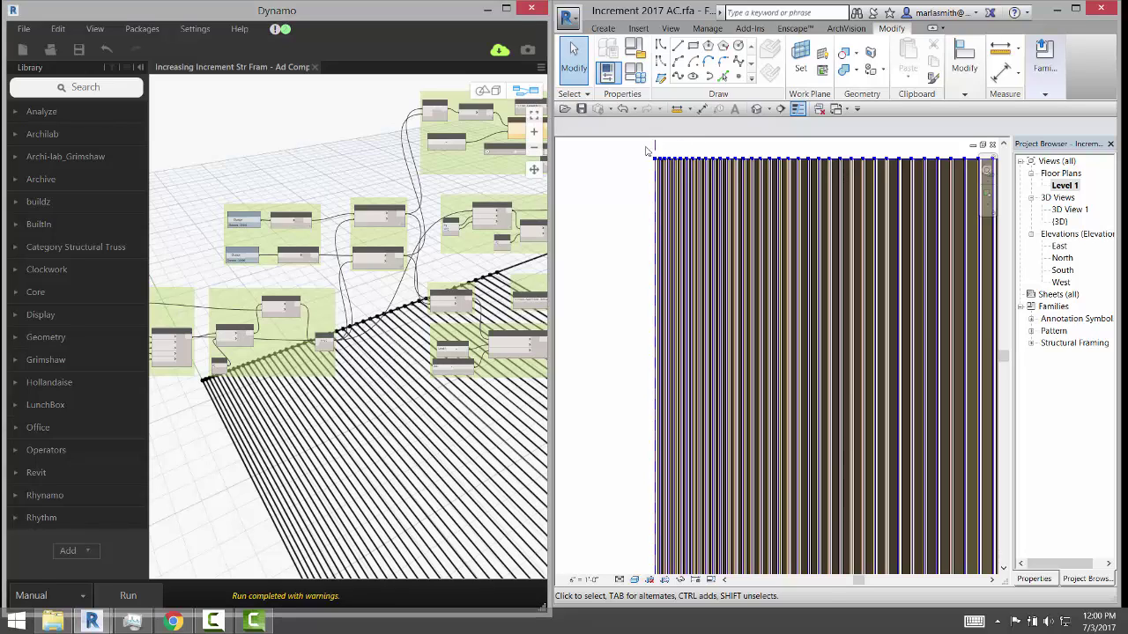
scroll(641, 166, "down", 3)
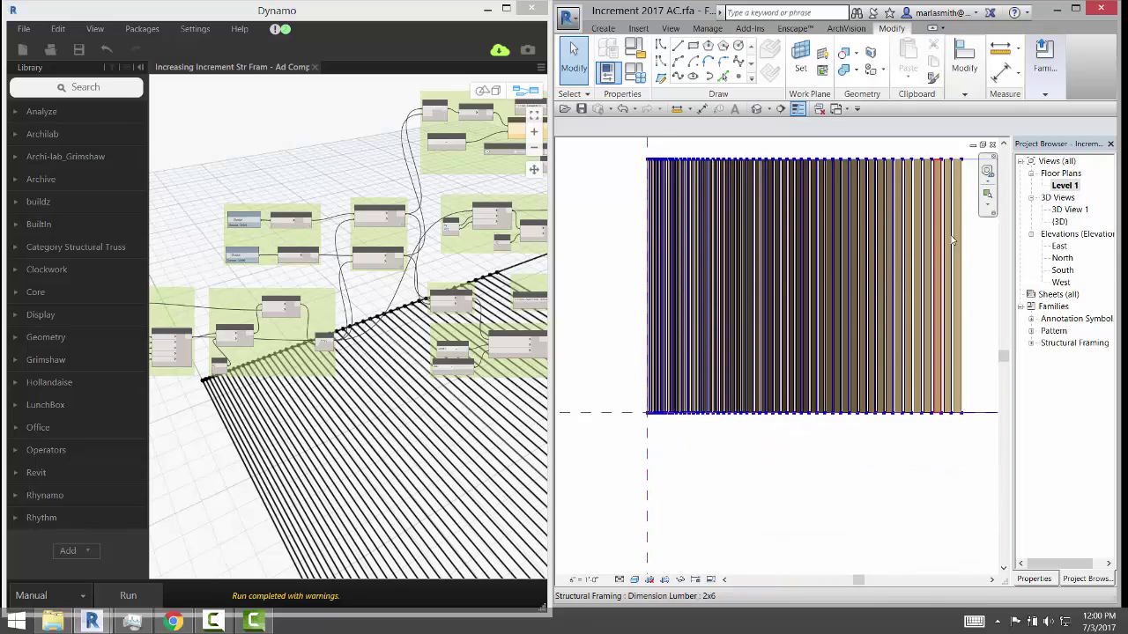
Review the Dynamo nodes for the 0 to 90 remap, the If test with 90 and -90, and the Cross-Section Rotation parameter.
scroll(300, 176, "down", 3)
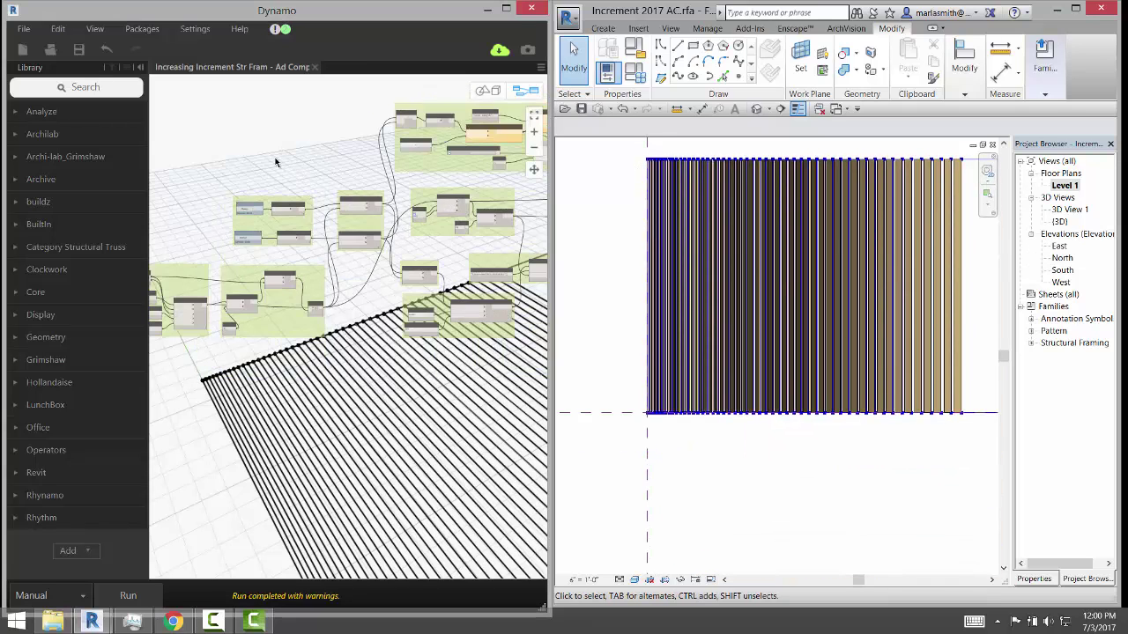
scroll(310, 183, "up", 5)
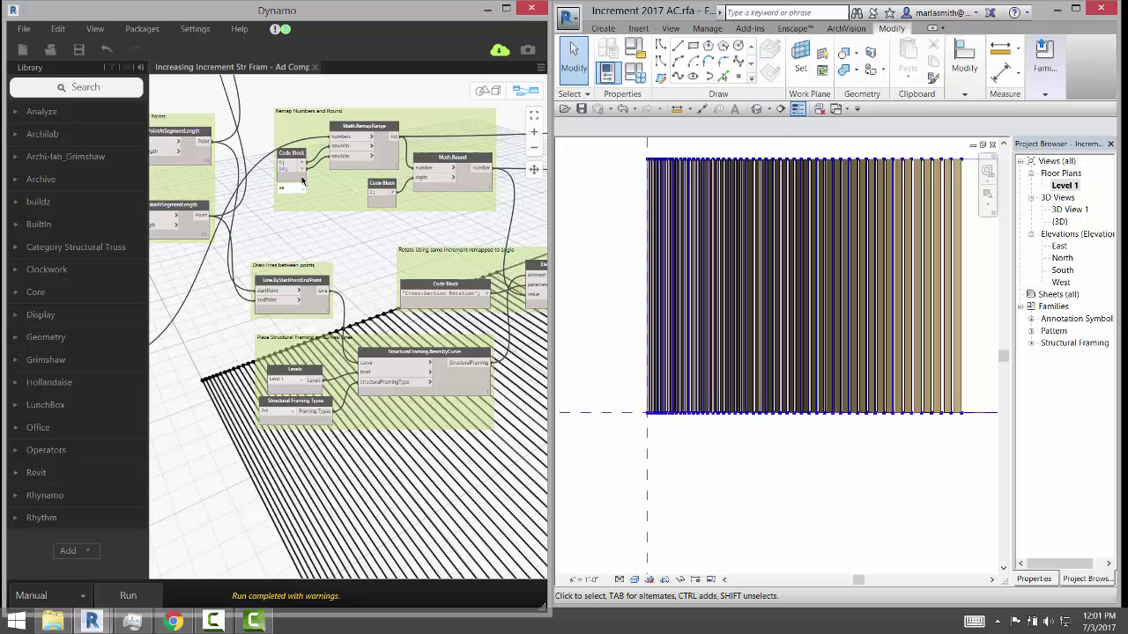
scroll(296, 142, "down", 3)
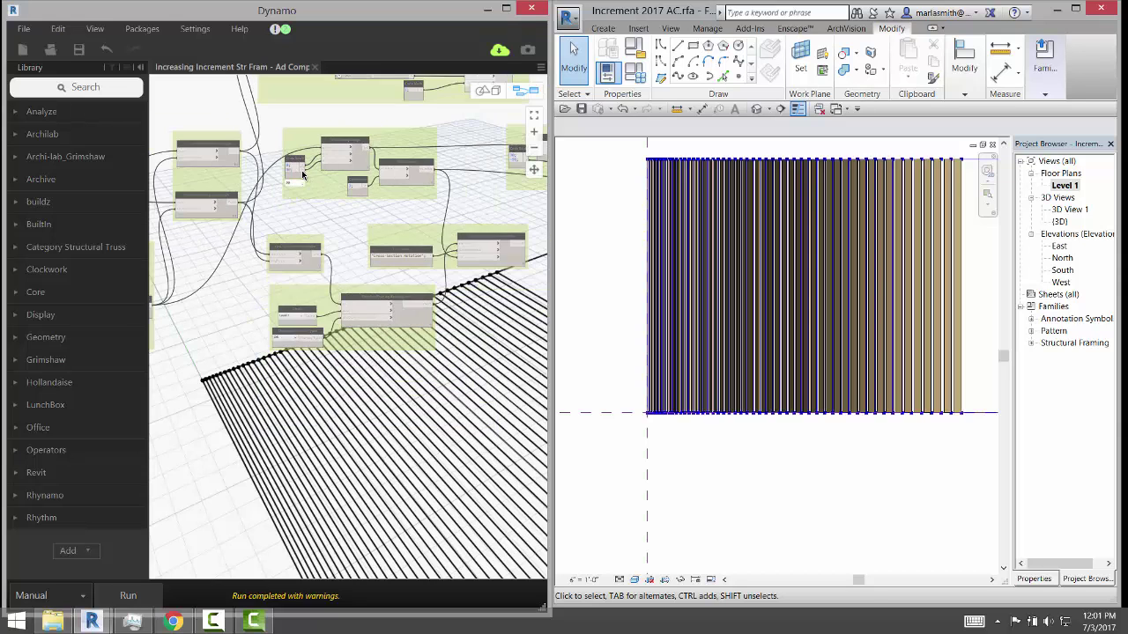
scroll(295, 142, "up", 6)
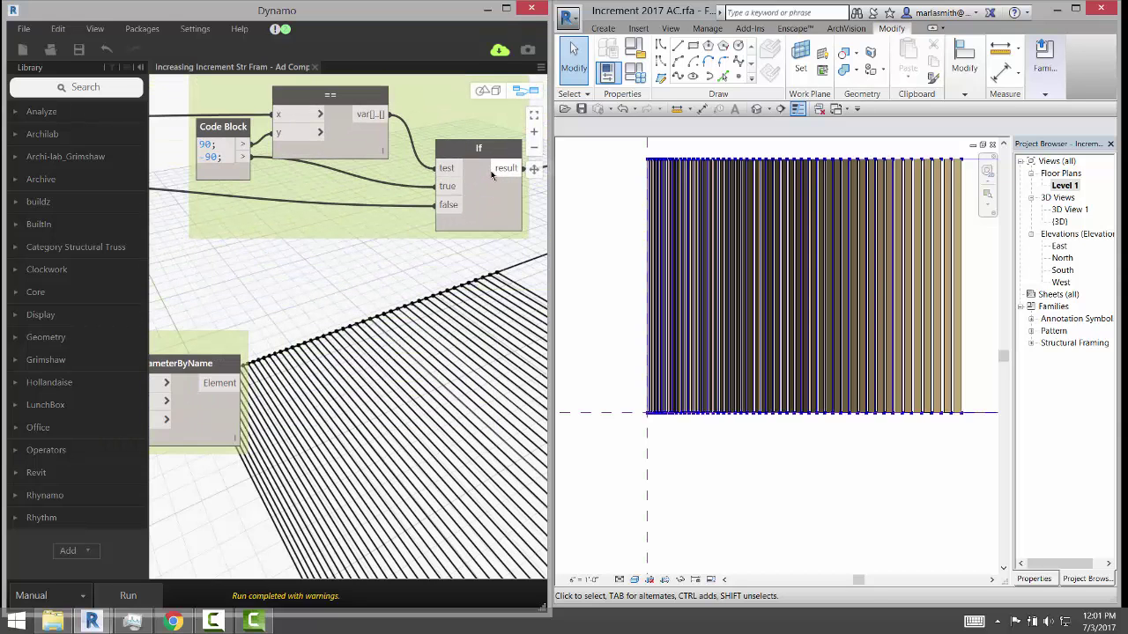
scroll(281, 198, "down", 4)
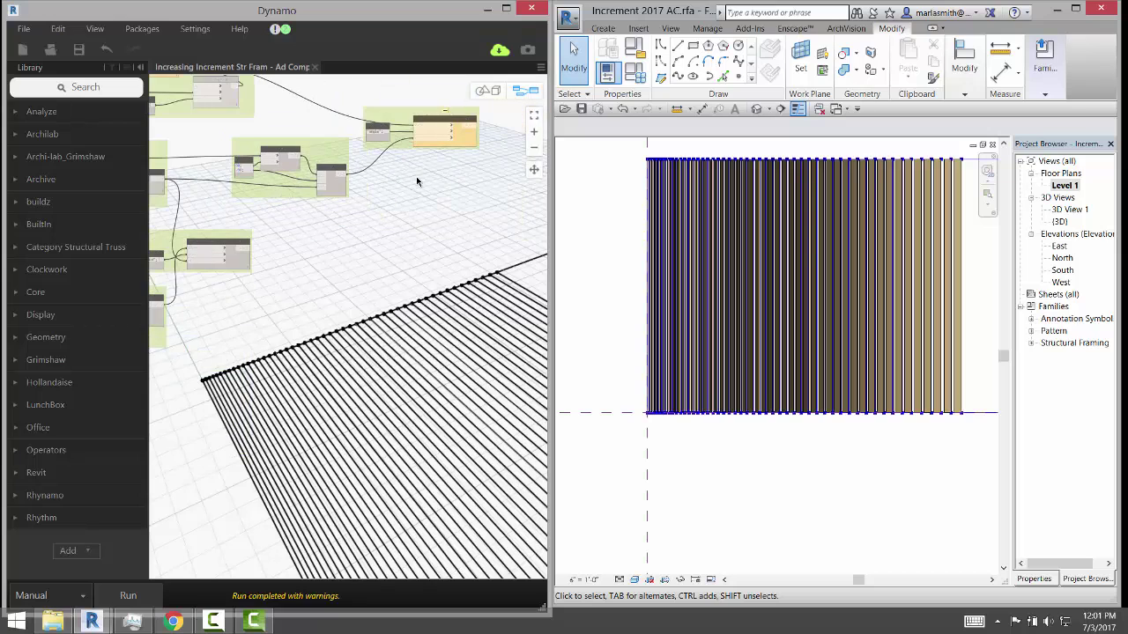
scroll(423, 181, "down", 2)
scroll(304, 225, "up", 5)
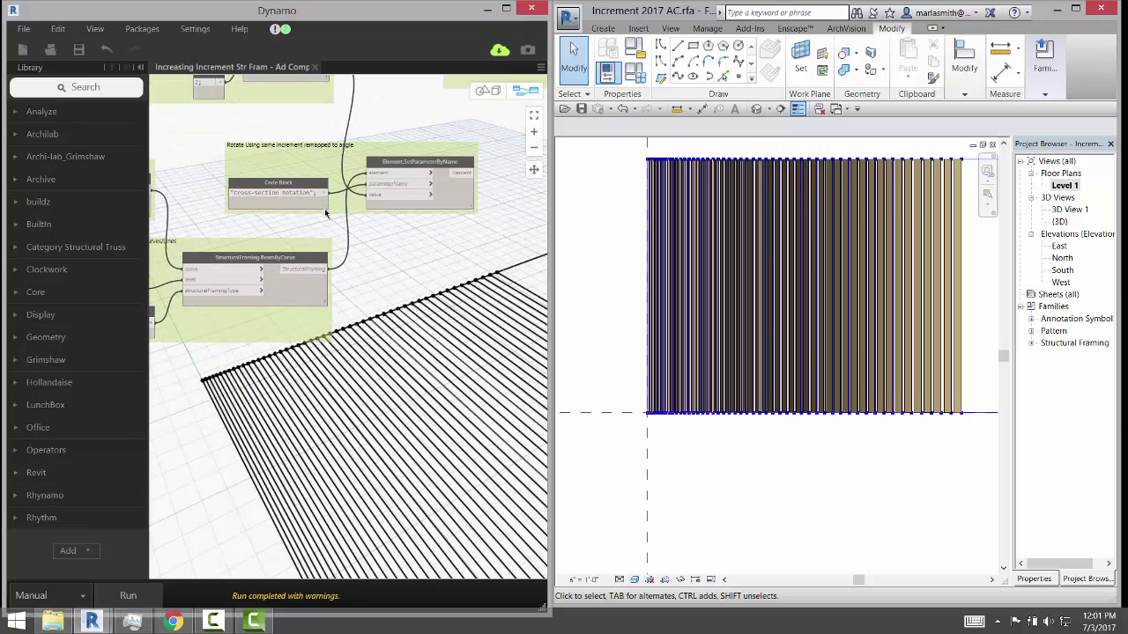
mouse_move(325, 214)
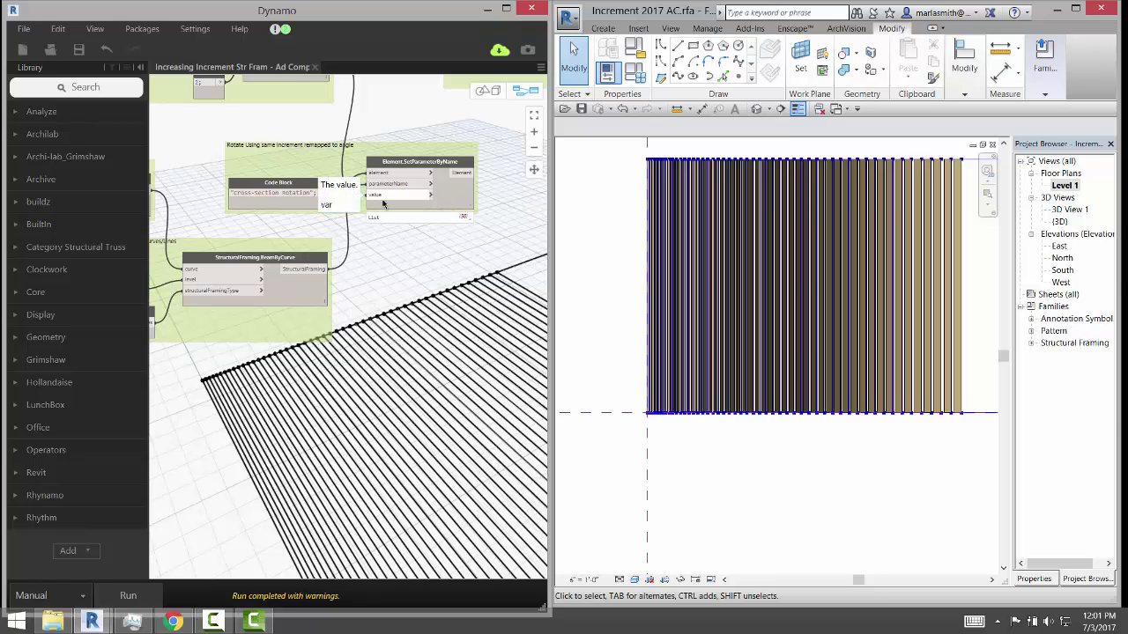
Disconnect the remapped numbers from the cross-section rotation value, connect a new code block containing 90 in their place, and run the graph.
scroll(364, 131, "down", 3)
scroll(388, 227, "up", 3)
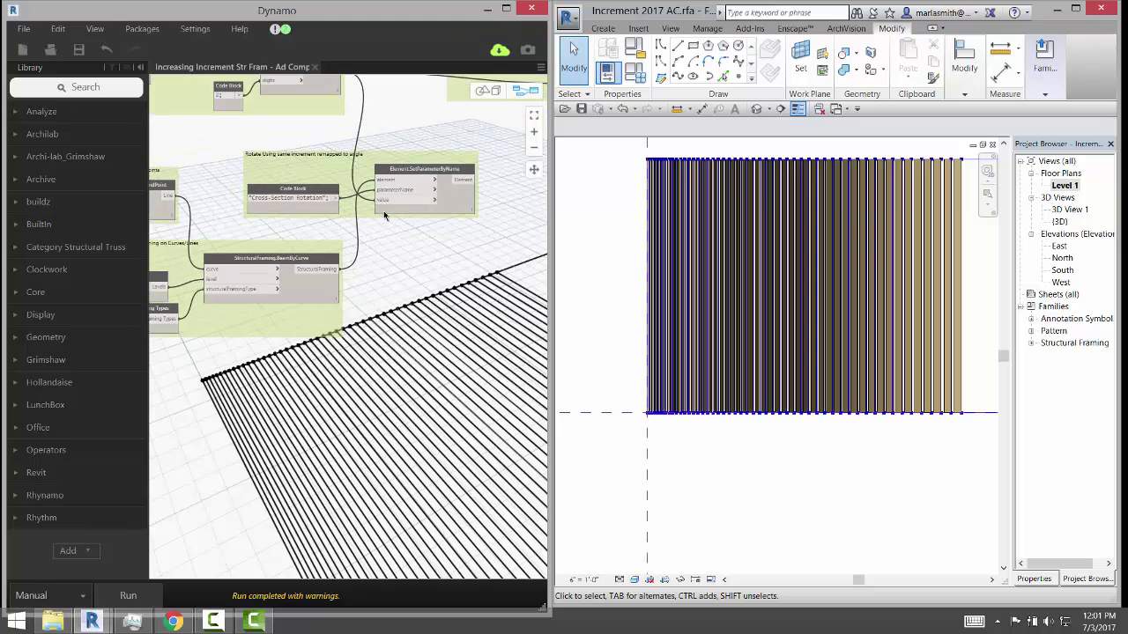
left_click_drag(383, 201, 369, 246)
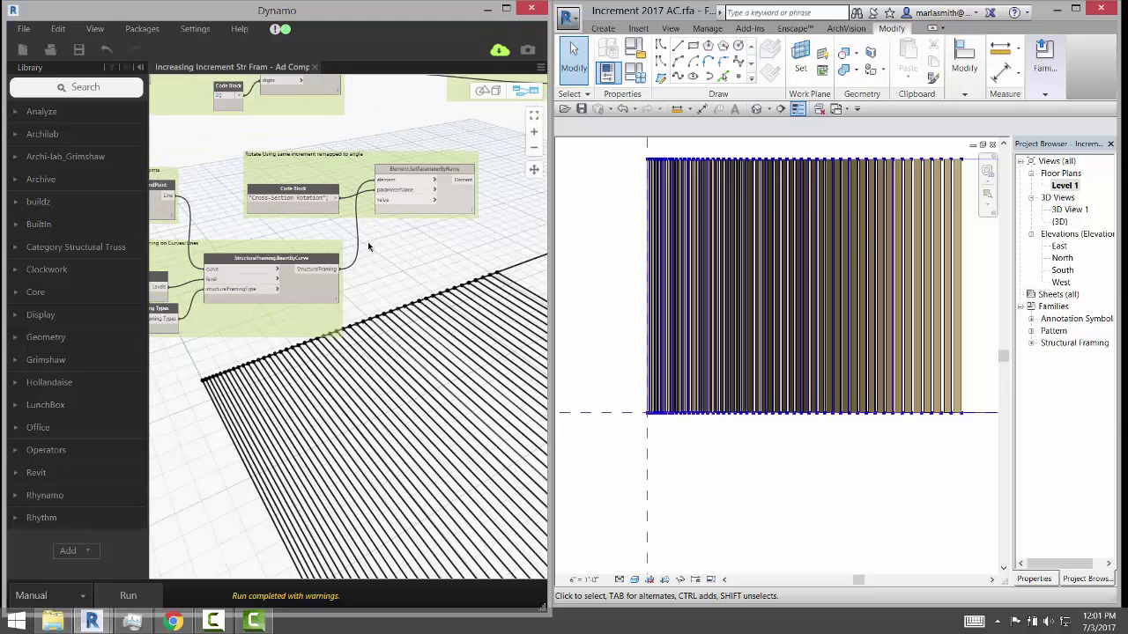
double_click(376, 240)
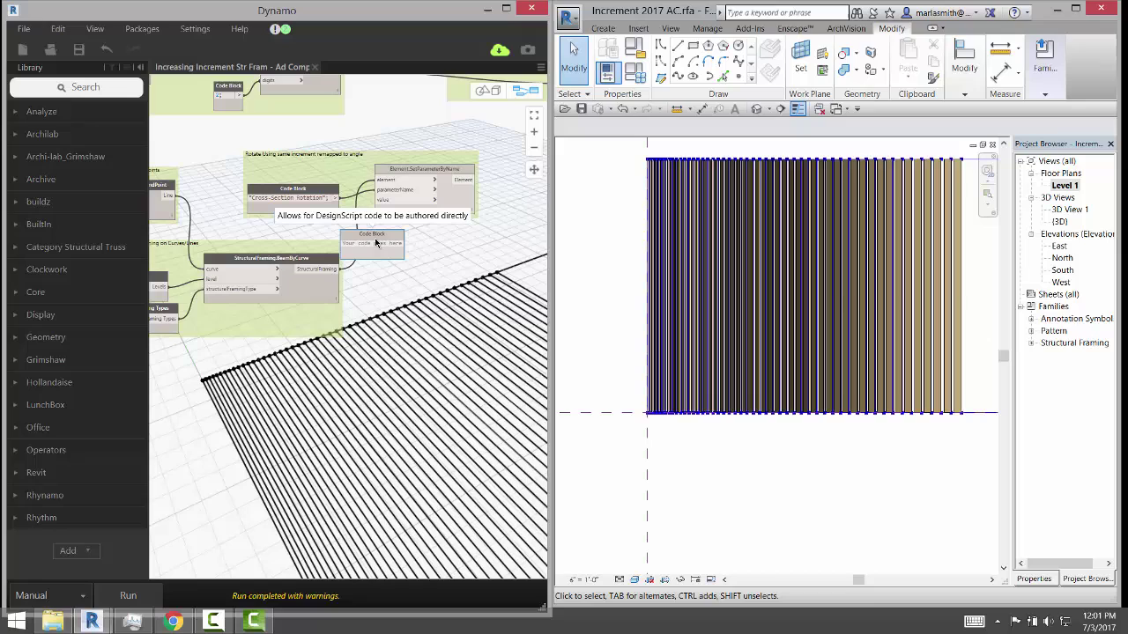
type("90;")
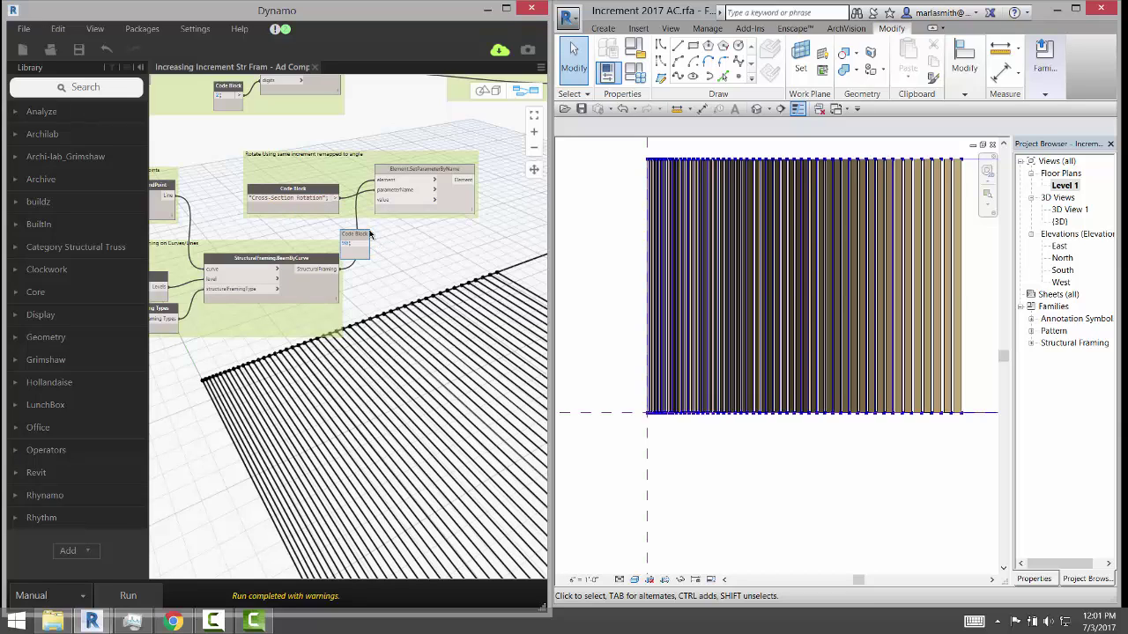
left_click(415, 252)
left_click_drag(366, 245, 377, 201)
left_click(129, 596)
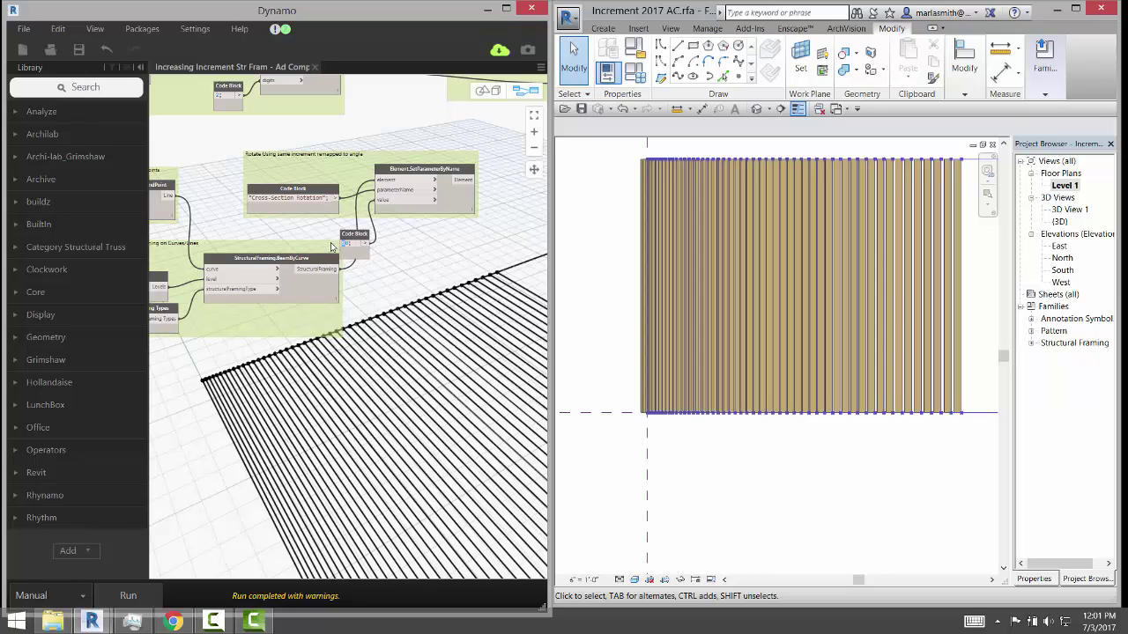
Set the rotation code block to 180, run the graph, and check the beams in the Level 1 plan.
type("18")
left_click(124, 596)
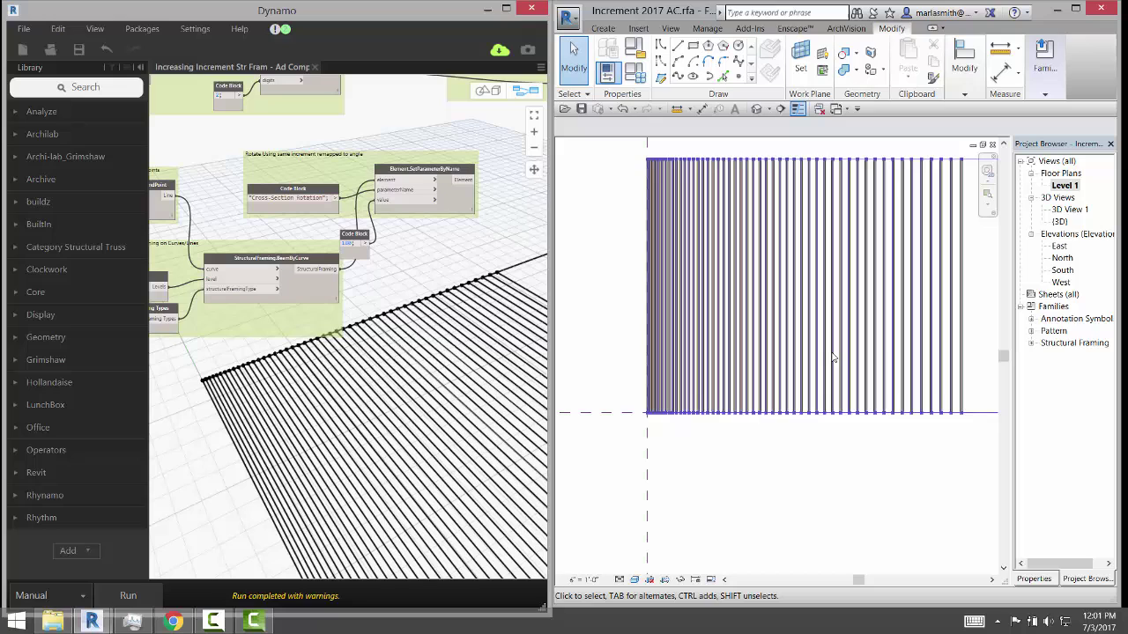
scroll(642, 463, "up", 5)
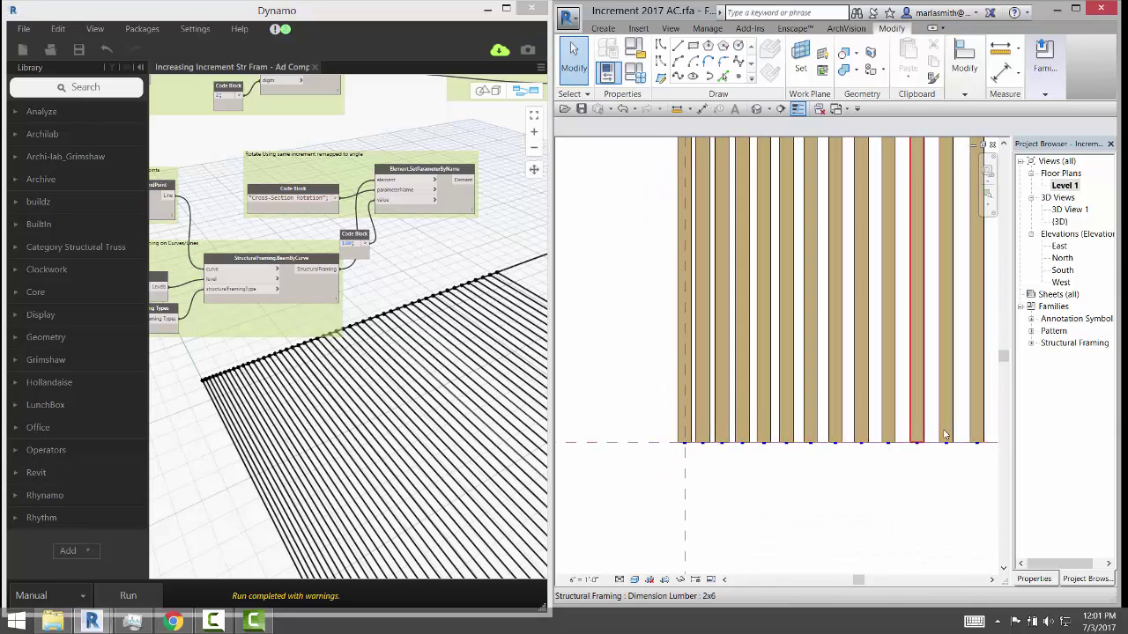
scroll(790, 409, "down", 3)
scroll(790, 410, "down", 3)
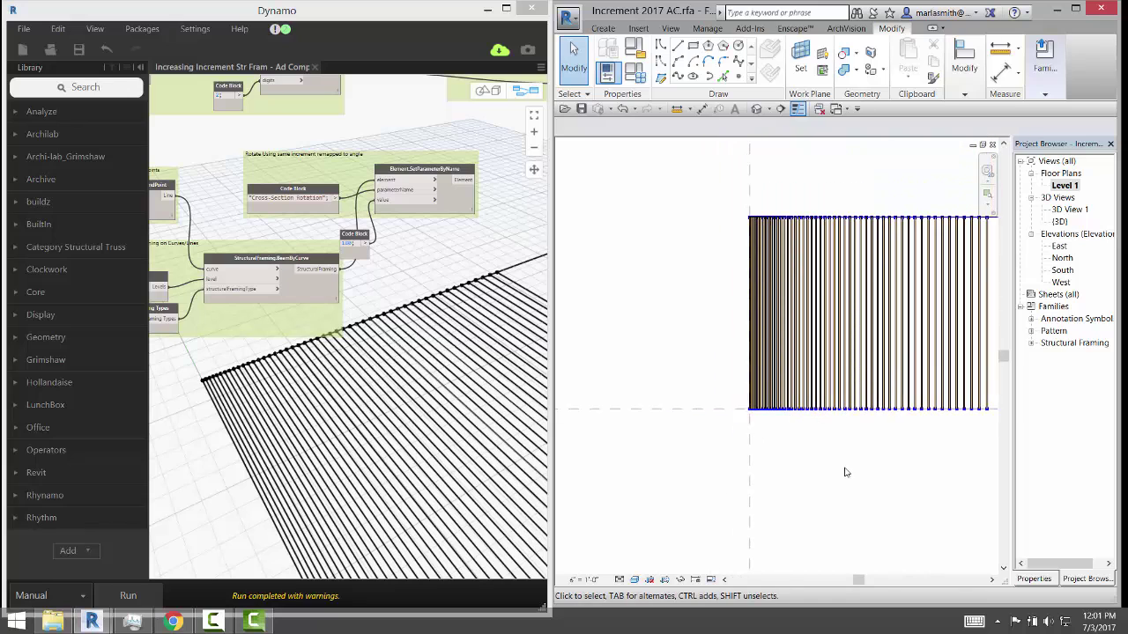
Open Revit's 3D view and inspect the beam ends at the uniform 180 rotation.
key("3")
key("d")
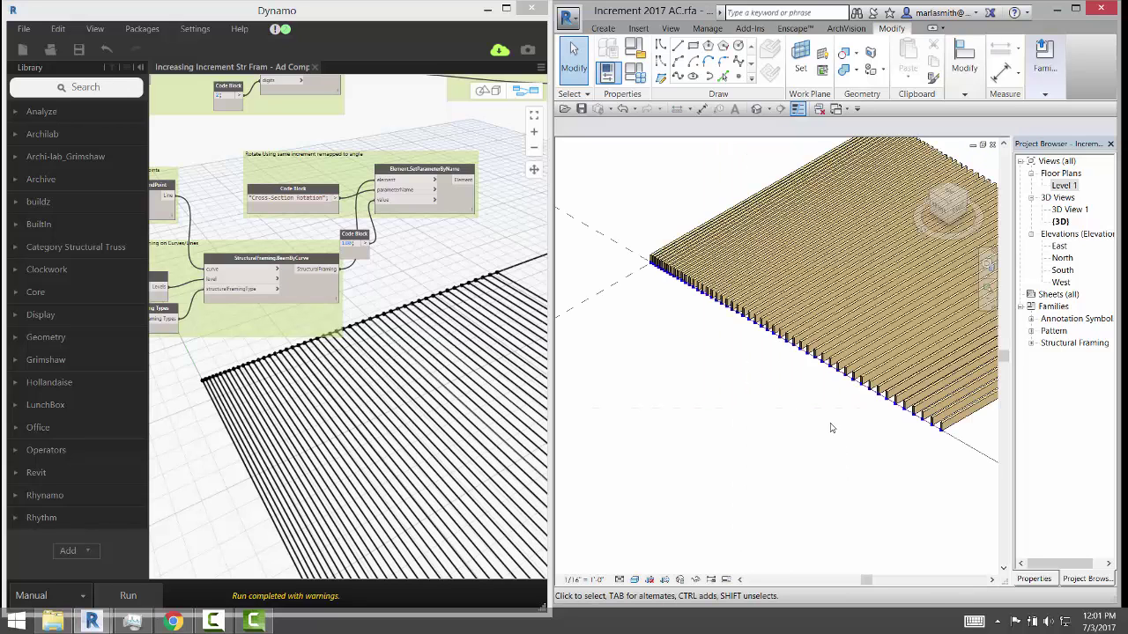
scroll(821, 415, "up", 2)
scroll(682, 293, "down", 2)
scroll(727, 298, "down", 2)
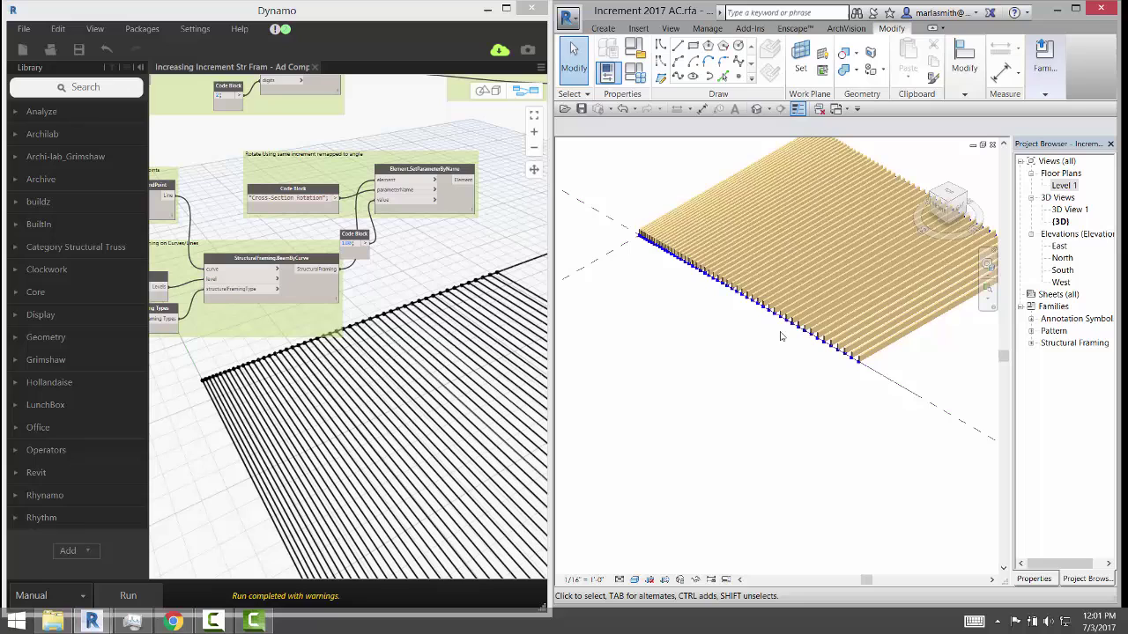
scroll(784, 337, "up", 1)
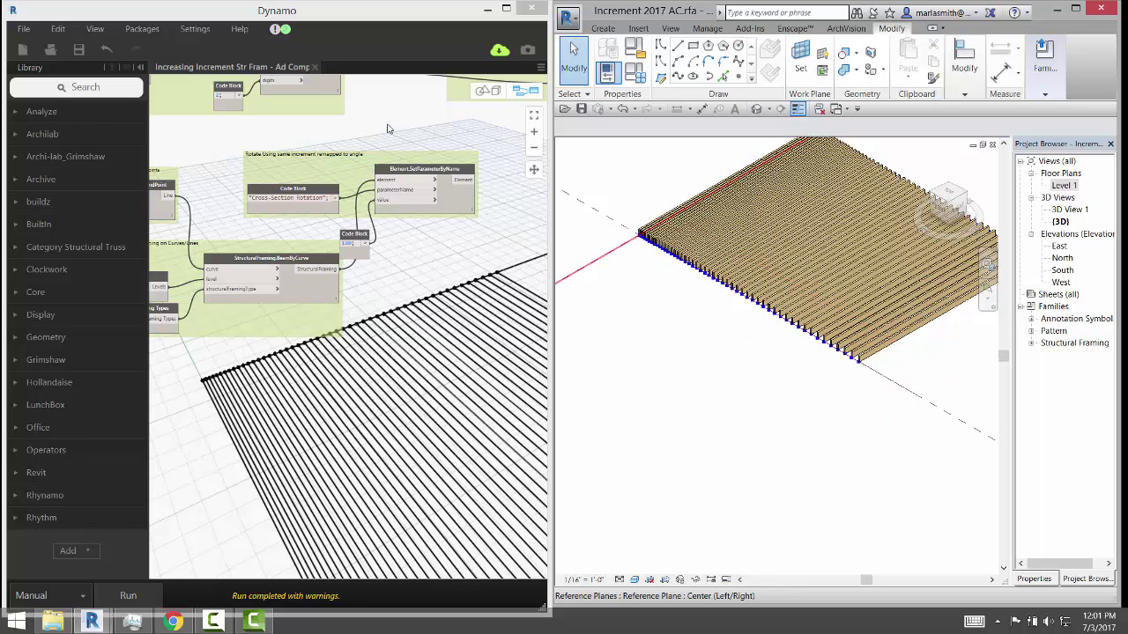
Examine the Dynamo nodes that remap numbers from 0 to 90, round them, weed out the 90 counter rotation and set the angle.
left_click(403, 134)
scroll(410, 202, "down", 3)
scroll(373, 116, "up", 4)
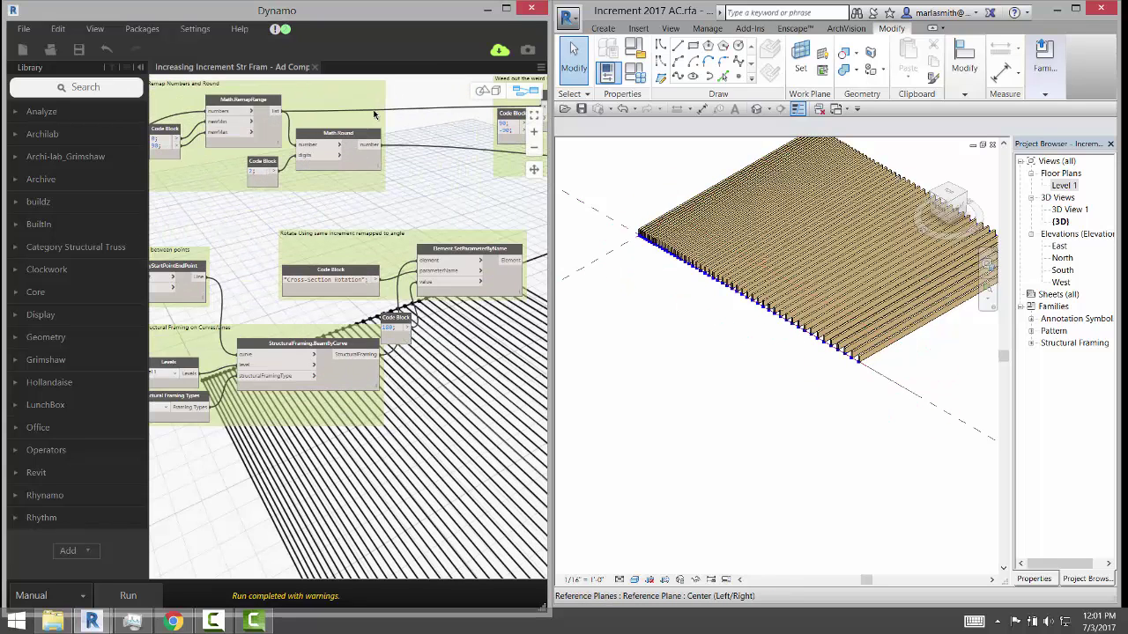
scroll(370, 159, "down", 3)
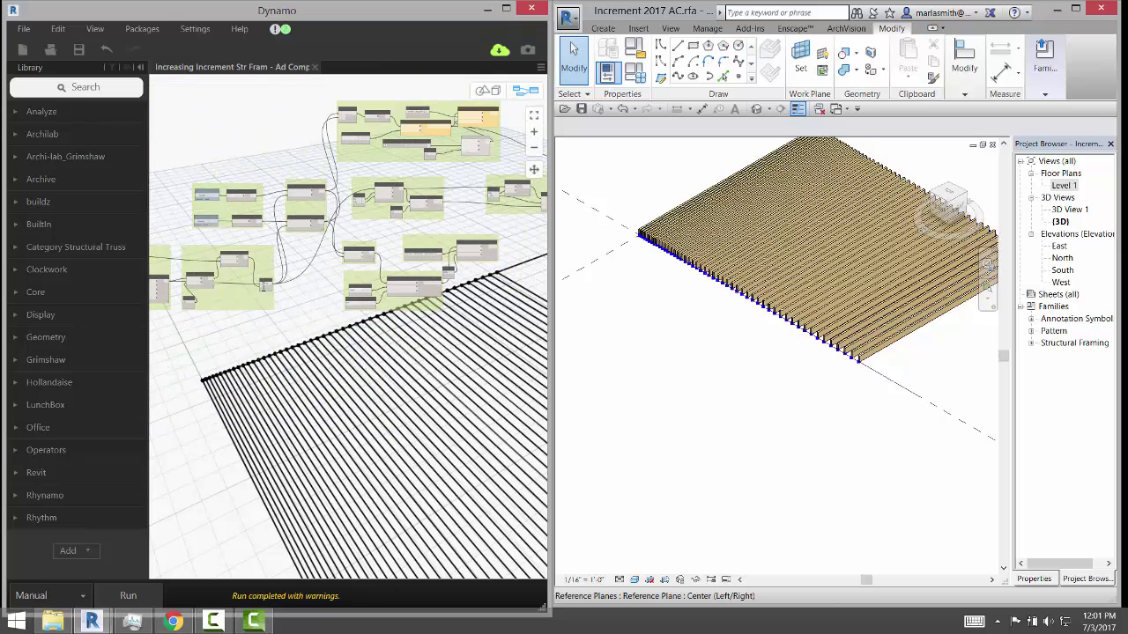
scroll(273, 283, "up", 1)
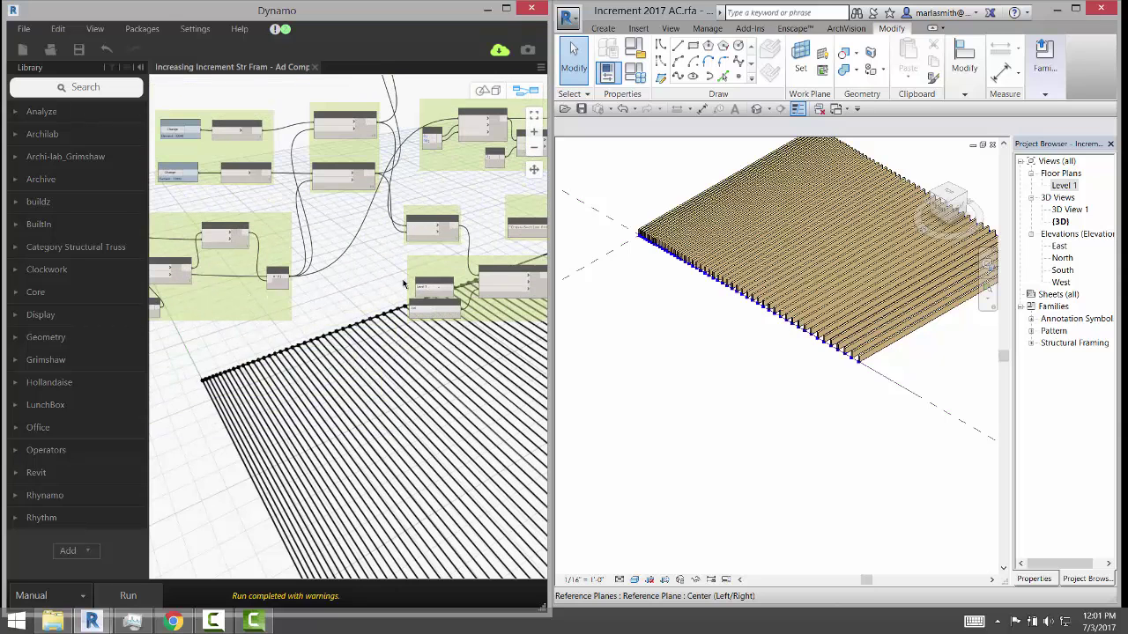
scroll(404, 283, "down", 2)
scroll(445, 205, "up", 4)
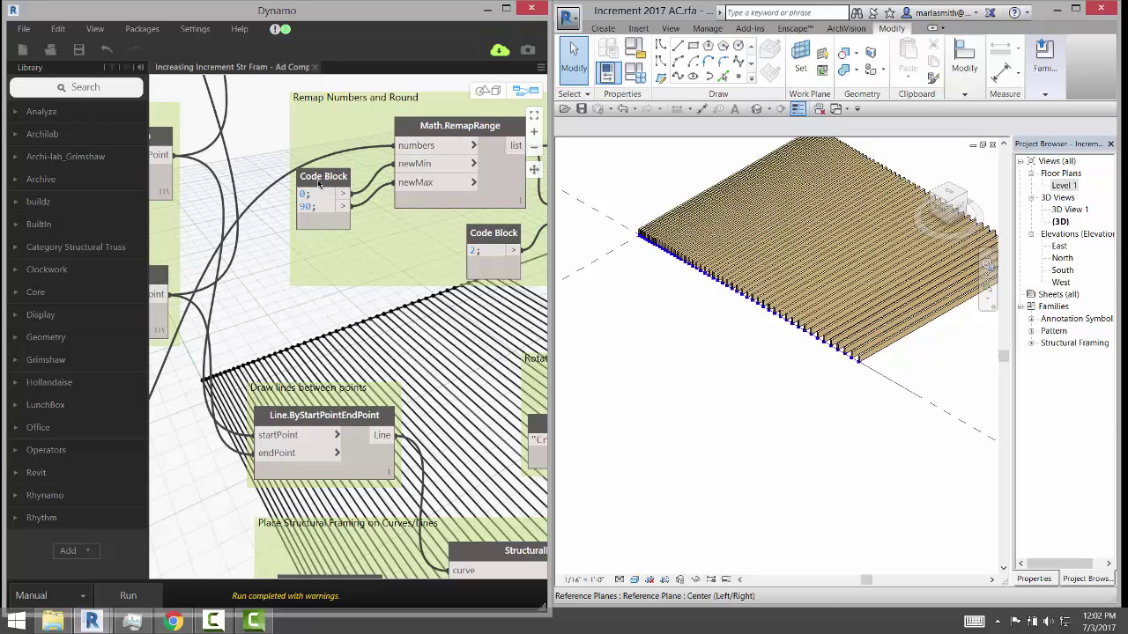
scroll(222, 170, "down", 3)
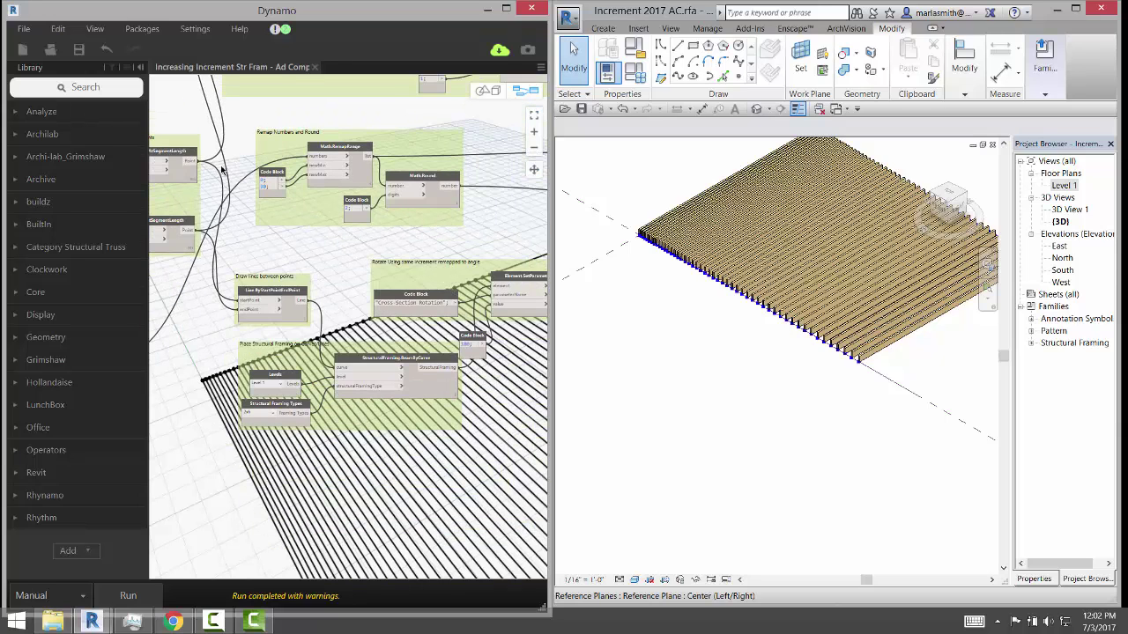
scroll(221, 166, "down", 3)
scroll(490, 178, "up", 3)
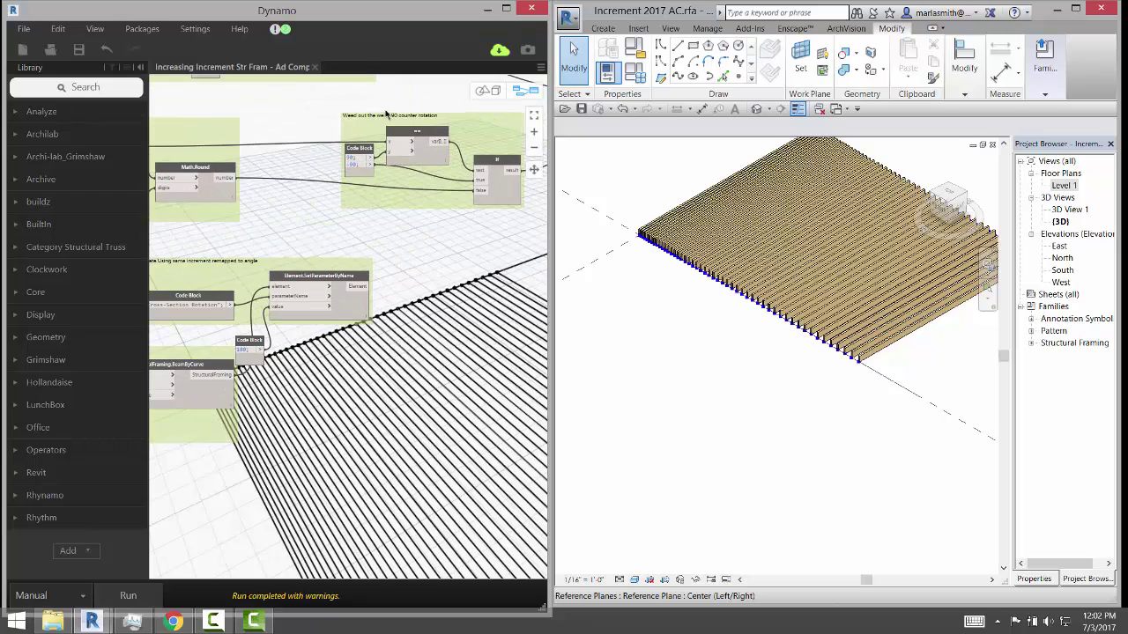
scroll(355, 135, "down", 4)
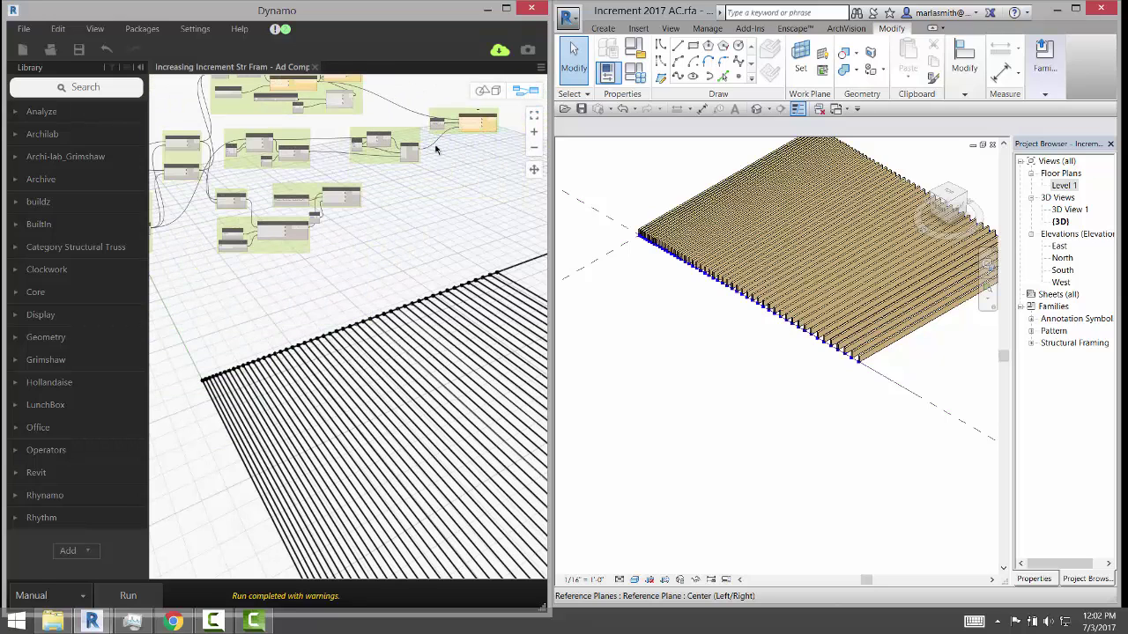
scroll(445, 141, "up", 3)
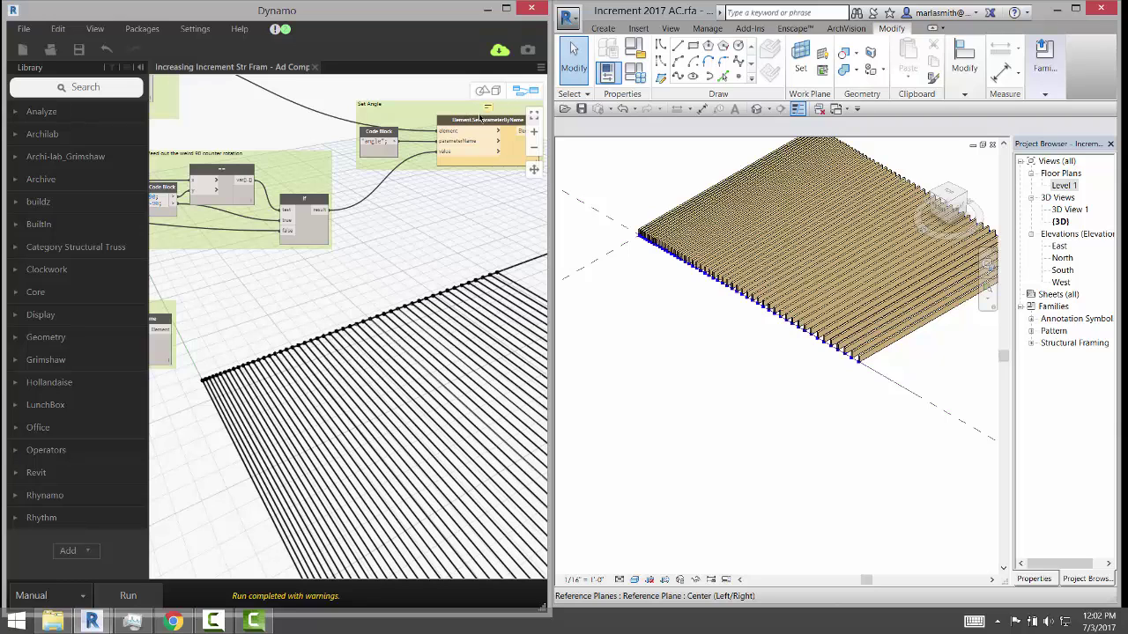
scroll(478, 186, "down", 2)
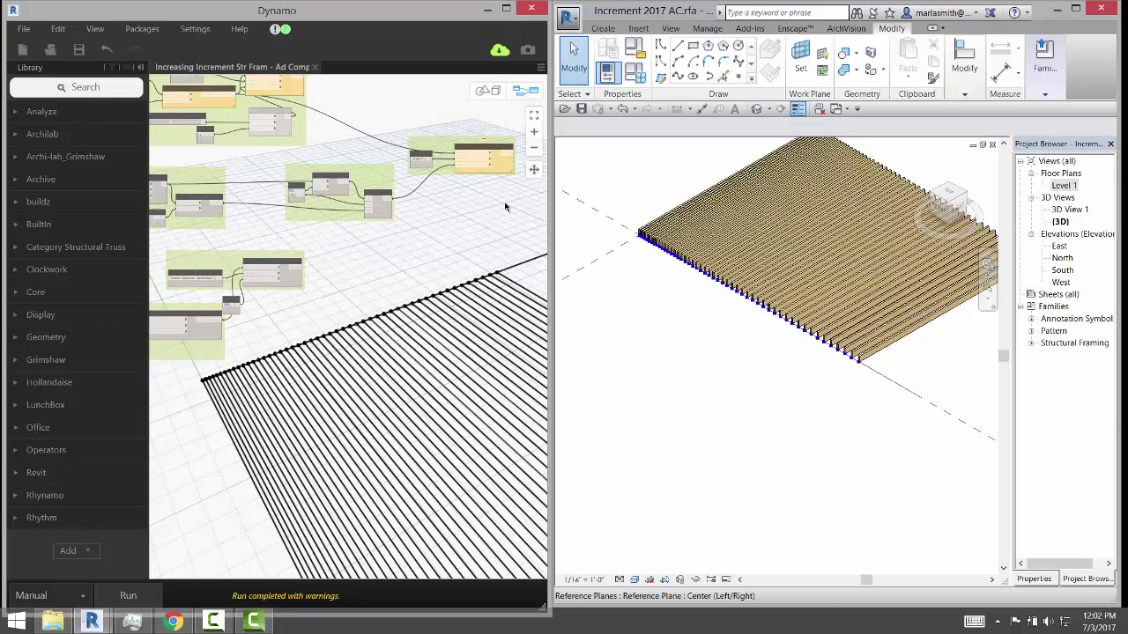
Reconnect the Math.Round output to the value input of the Cross-Section Rotation parameter node and run the graph.
scroll(351, 266, "down", 2)
scroll(397, 247, "up", 3)
scroll(444, 231, "up", 1)
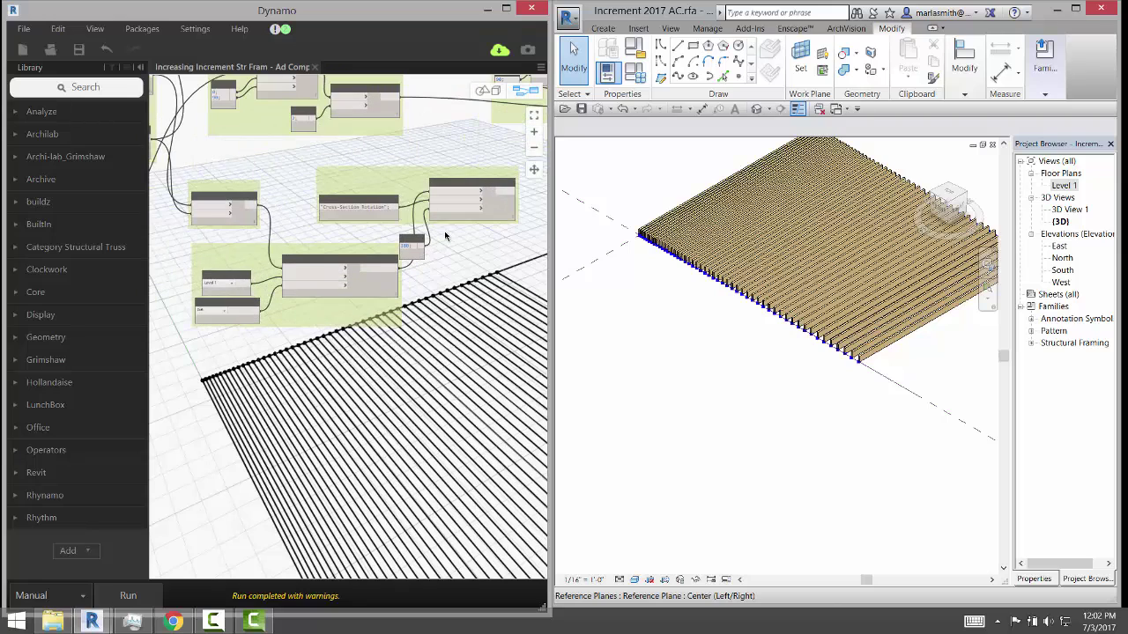
scroll(444, 216, "up", 2)
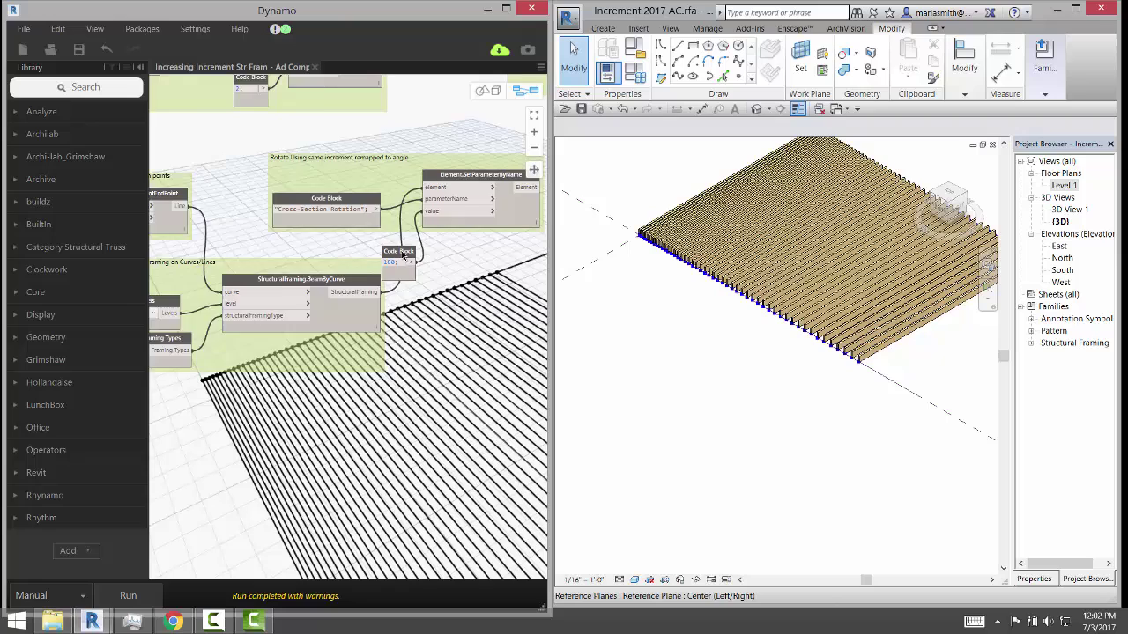
scroll(403, 253, "down", 3)
left_click(387, 140)
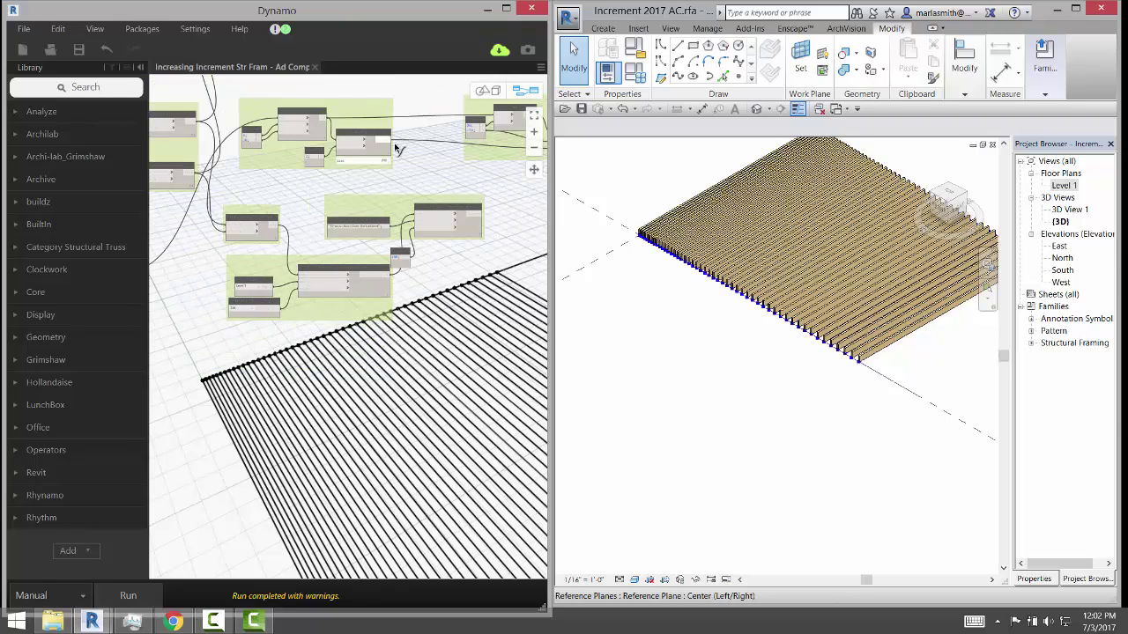
left_click(417, 227)
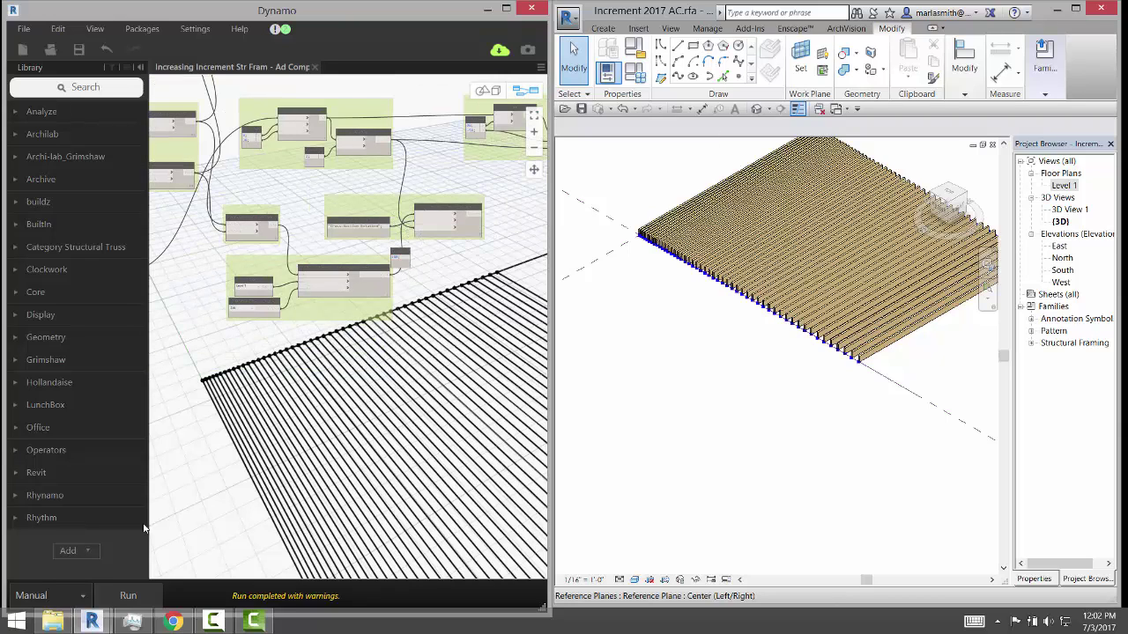
left_click(109, 596)
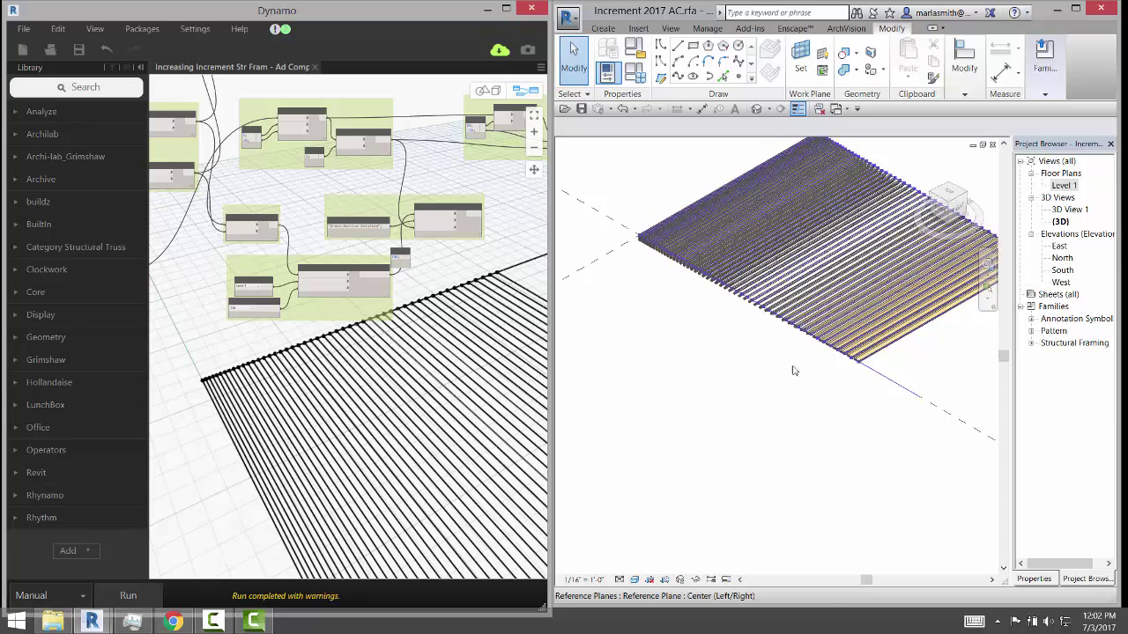
Inspect the gradual rotation of the beams along the reference line in the 3D view, up close and as a whole.
scroll(758, 335, "up", 5)
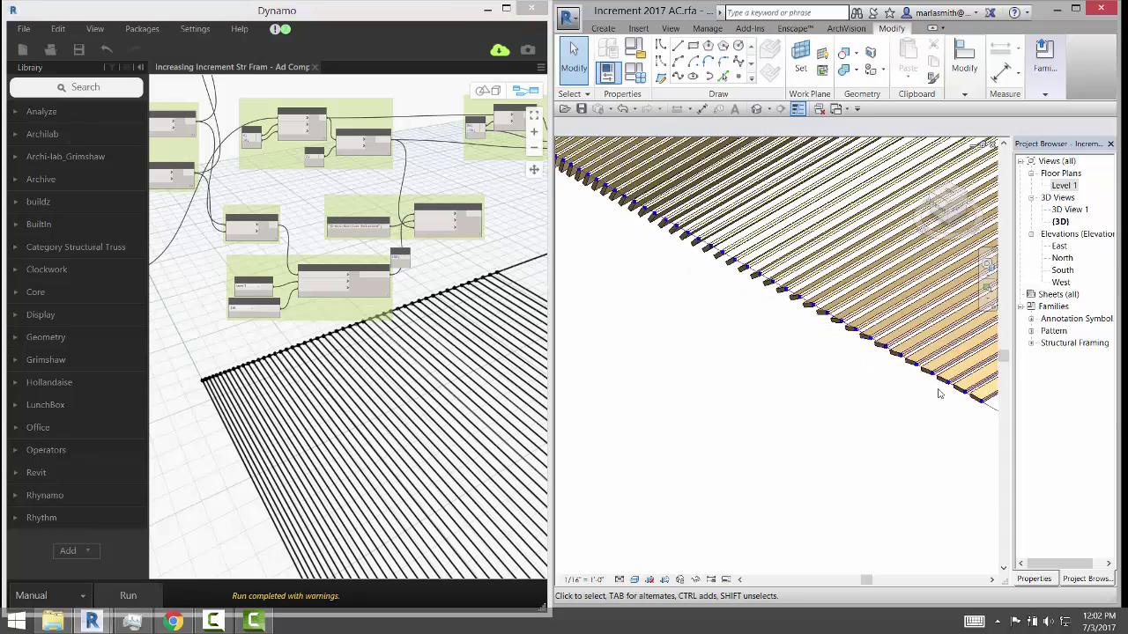
scroll(956, 398, "down", 5)
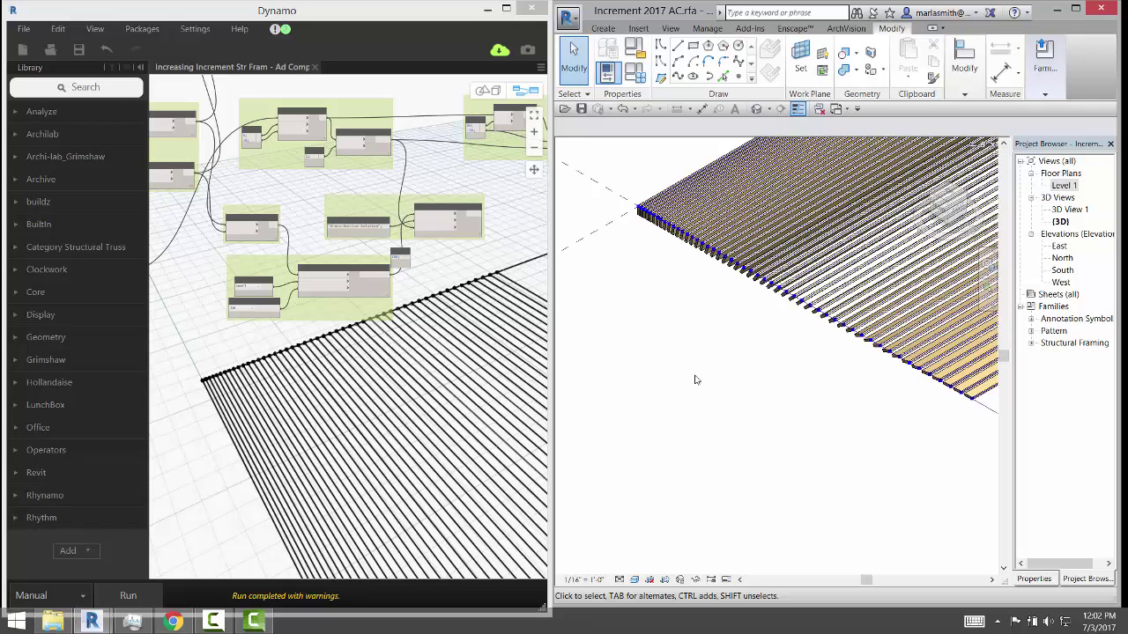
scroll(696, 380, "down", 4)
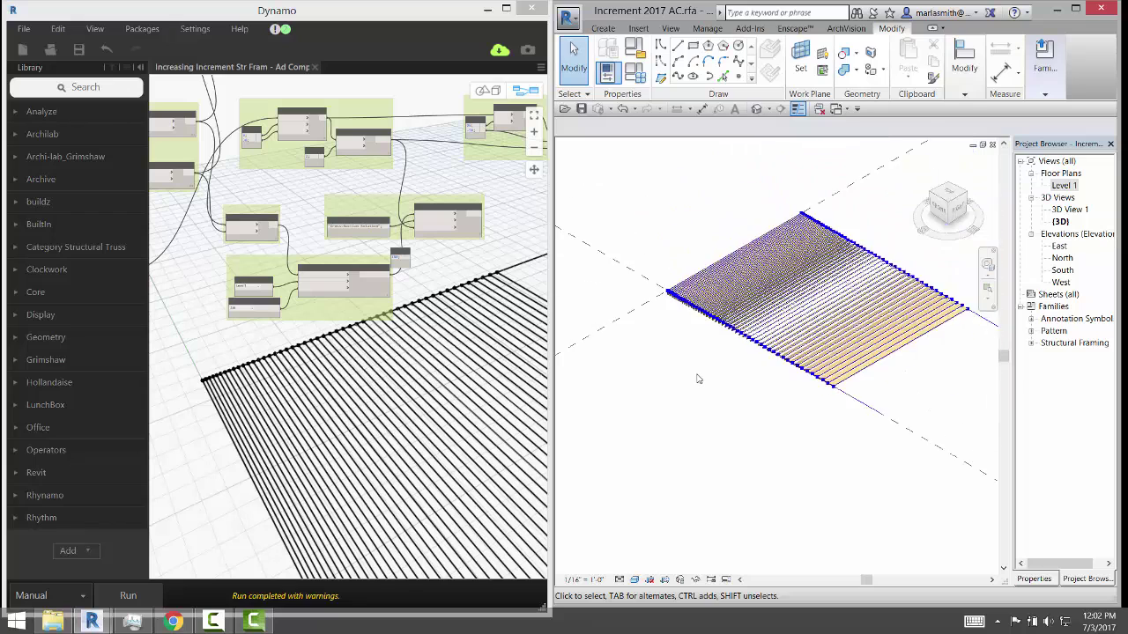
scroll(699, 378, "up", 2)
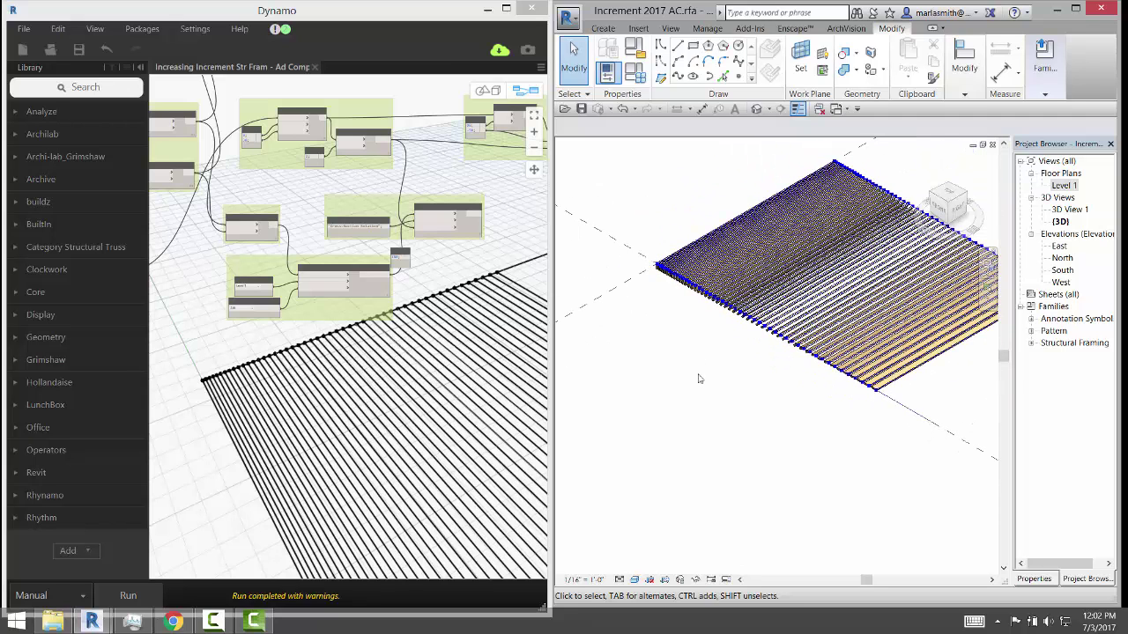